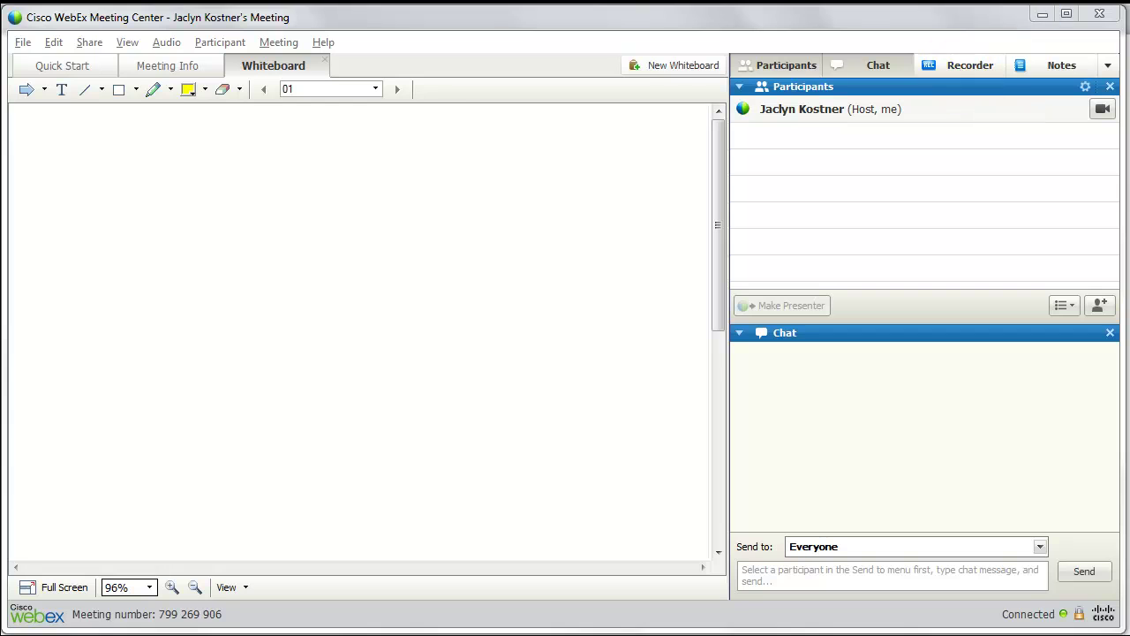
# - Add Polling from the available panels to the meeting's current panels and apply the change
pyautogui.moveTo(1127, 630); pyautogui.dragTo(1129, 635)
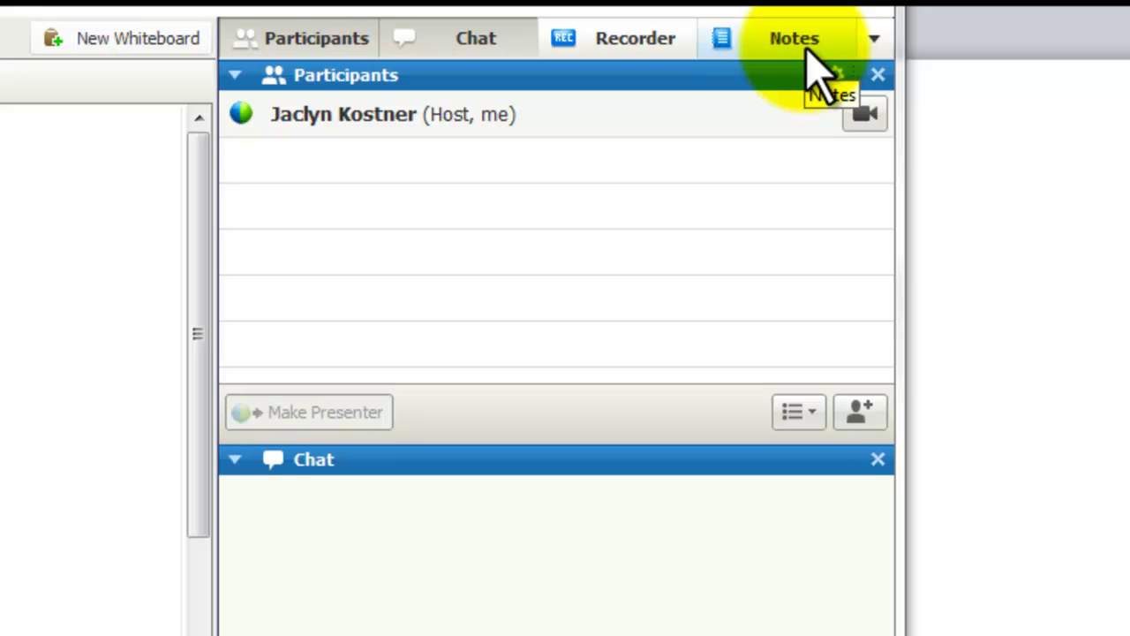
pyautogui.click(874, 42)
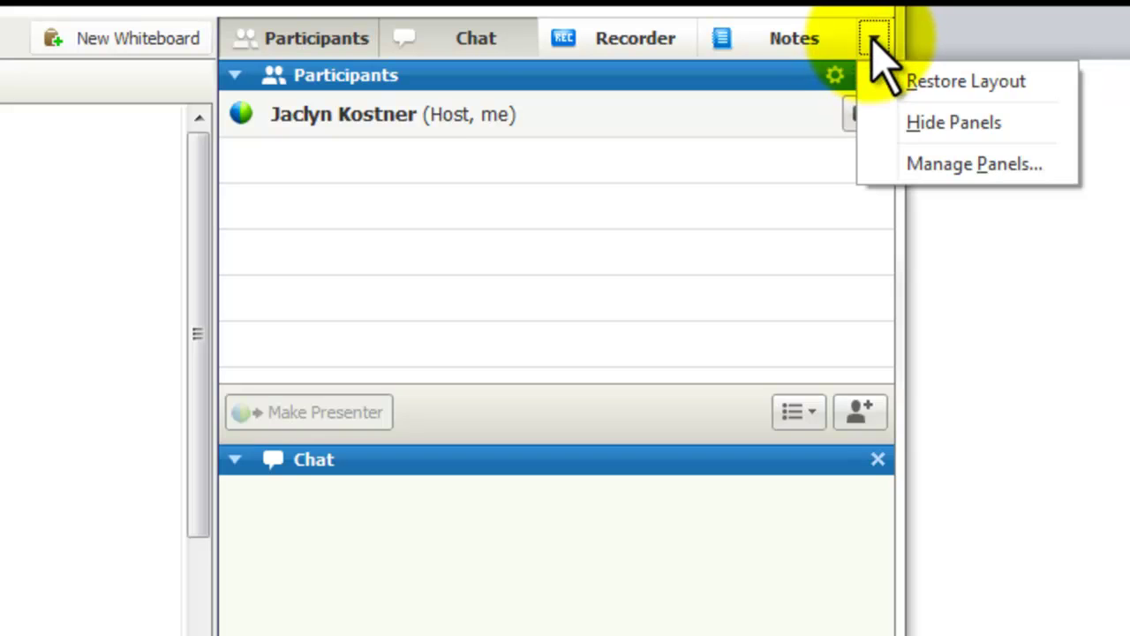
pyautogui.click(973, 166)
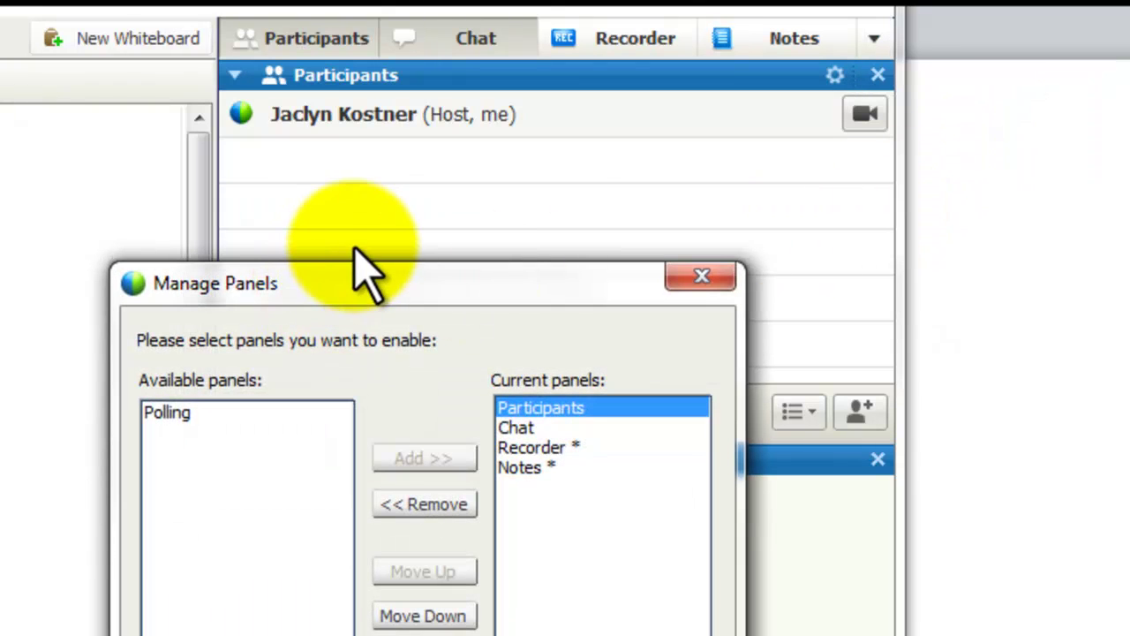
pyautogui.moveTo(362, 269); pyautogui.dragTo(504, 145)
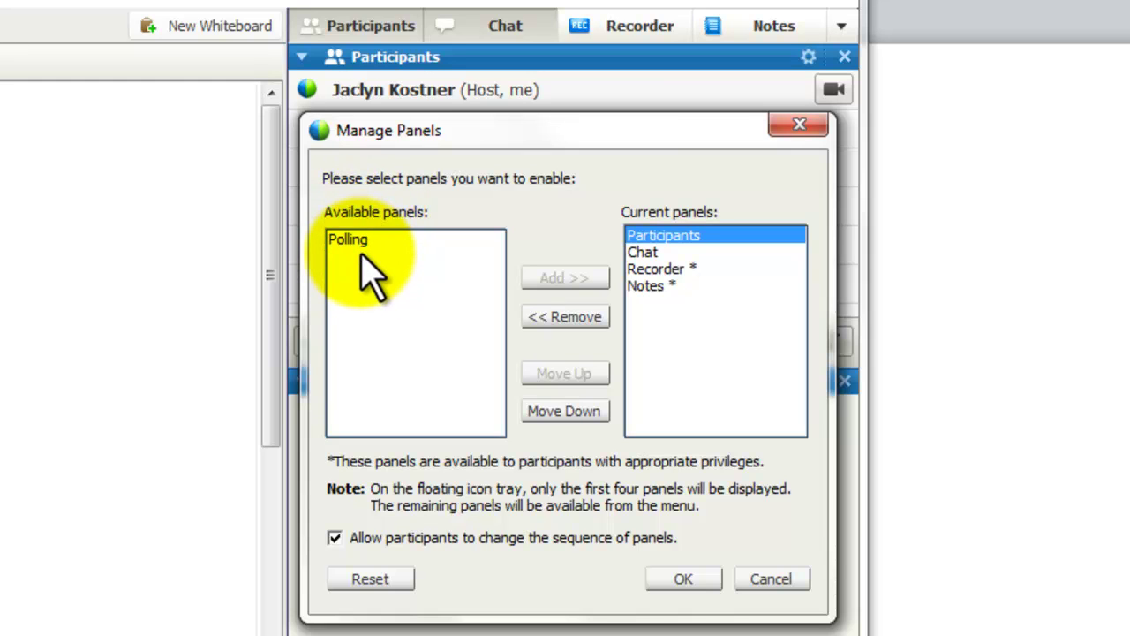
pyautogui.click(353, 244)
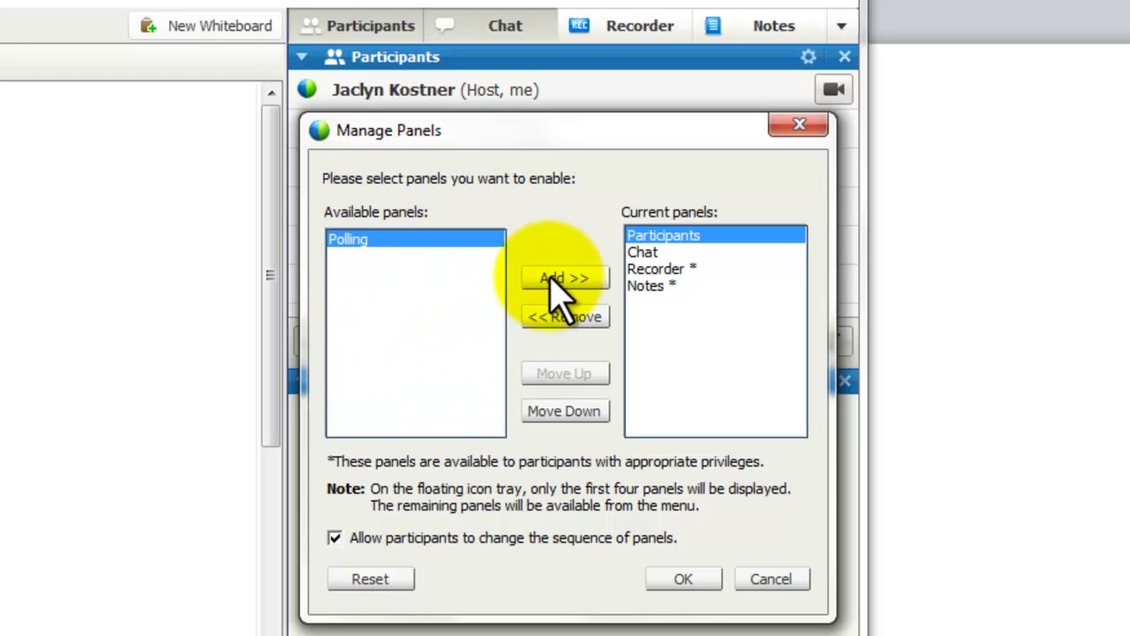
pyautogui.click(558, 279)
pyautogui.click(683, 579)
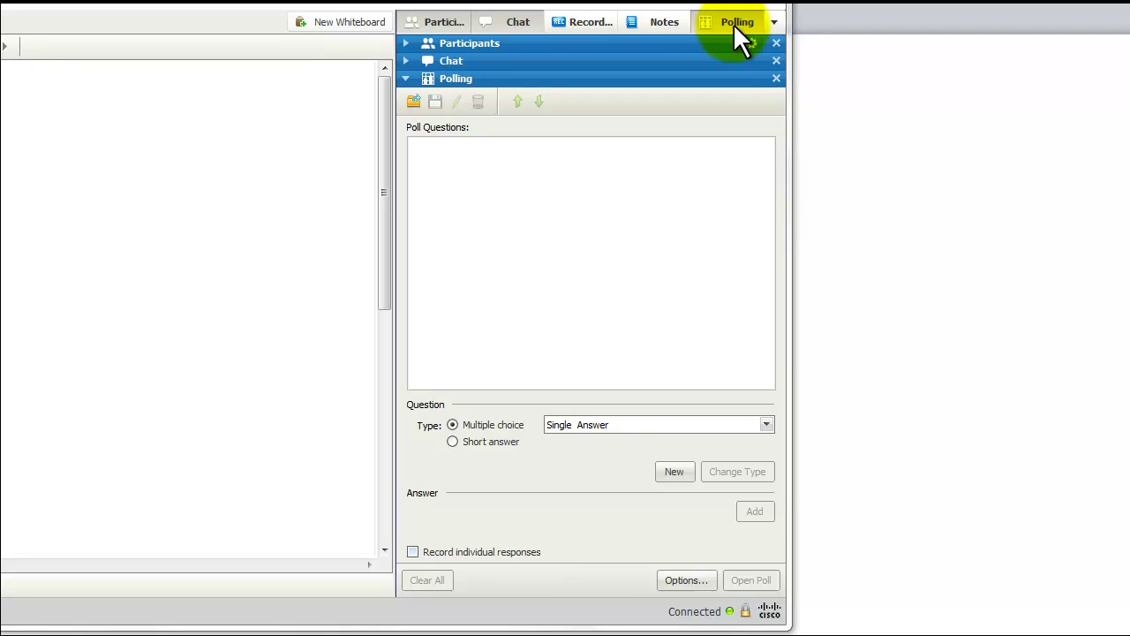
# - Remove Notes from the meeting's current panels and apply the change
pyautogui.click(776, 19)
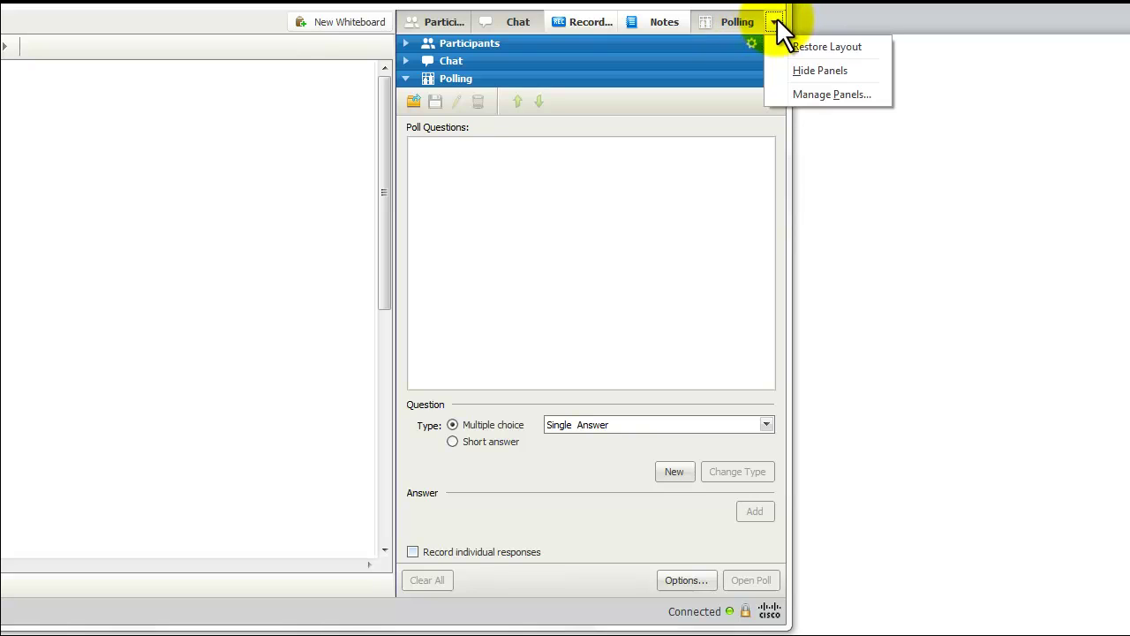
pyautogui.click(805, 93)
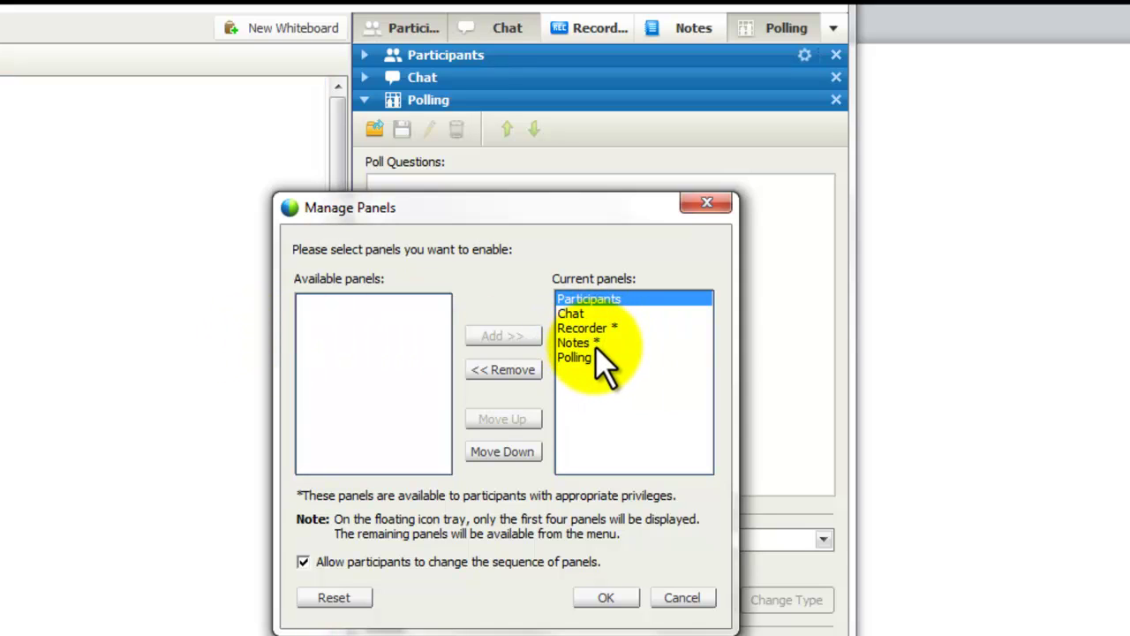
pyautogui.click(582, 344)
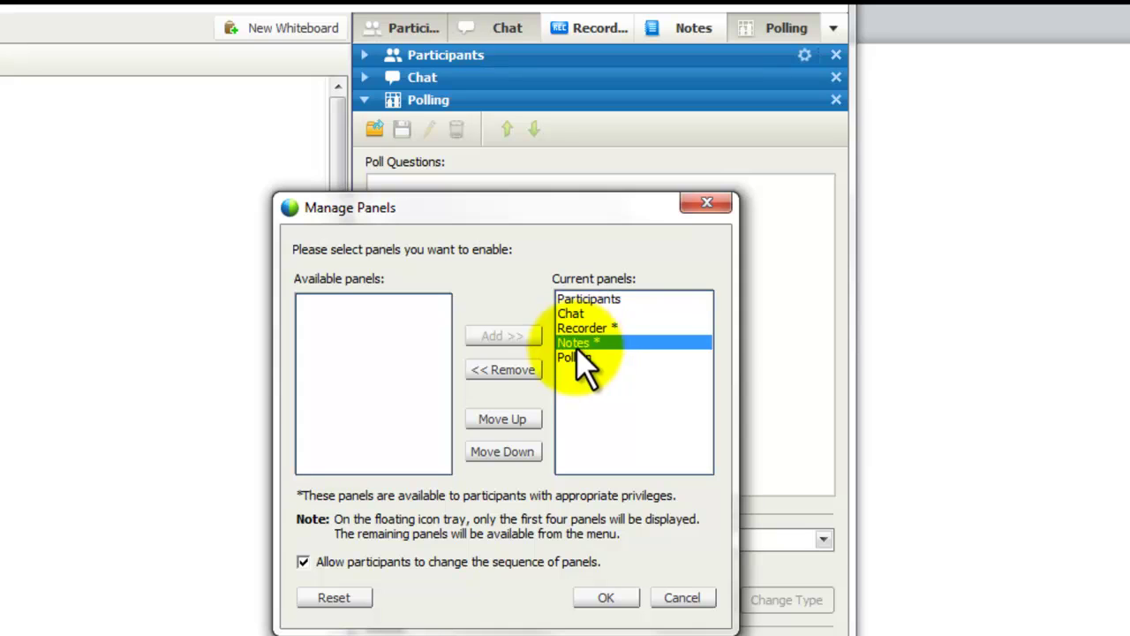
pyautogui.click(505, 371)
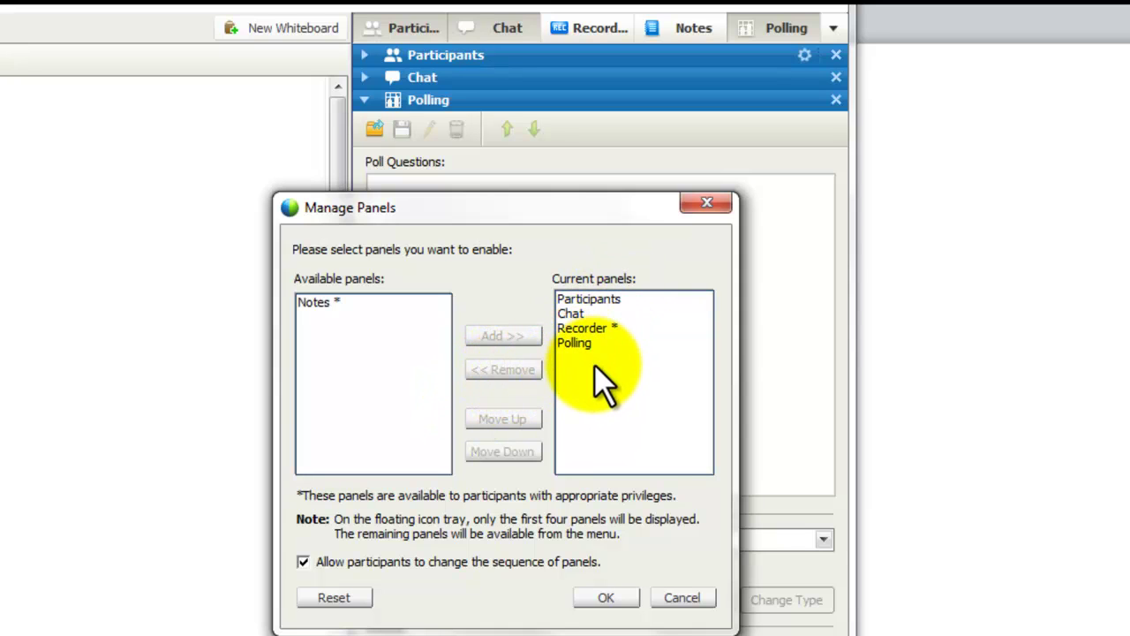
pyautogui.click(608, 599)
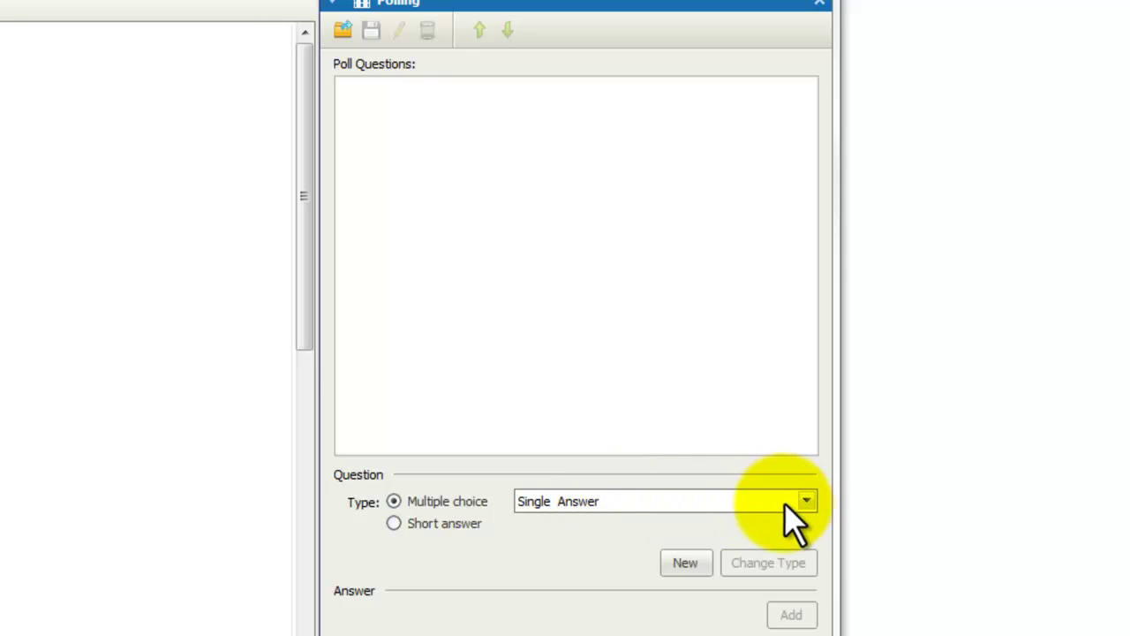
# - Create a new single-answer multiple-choice poll question reading "How is my pace?"
pyautogui.click(685, 562)
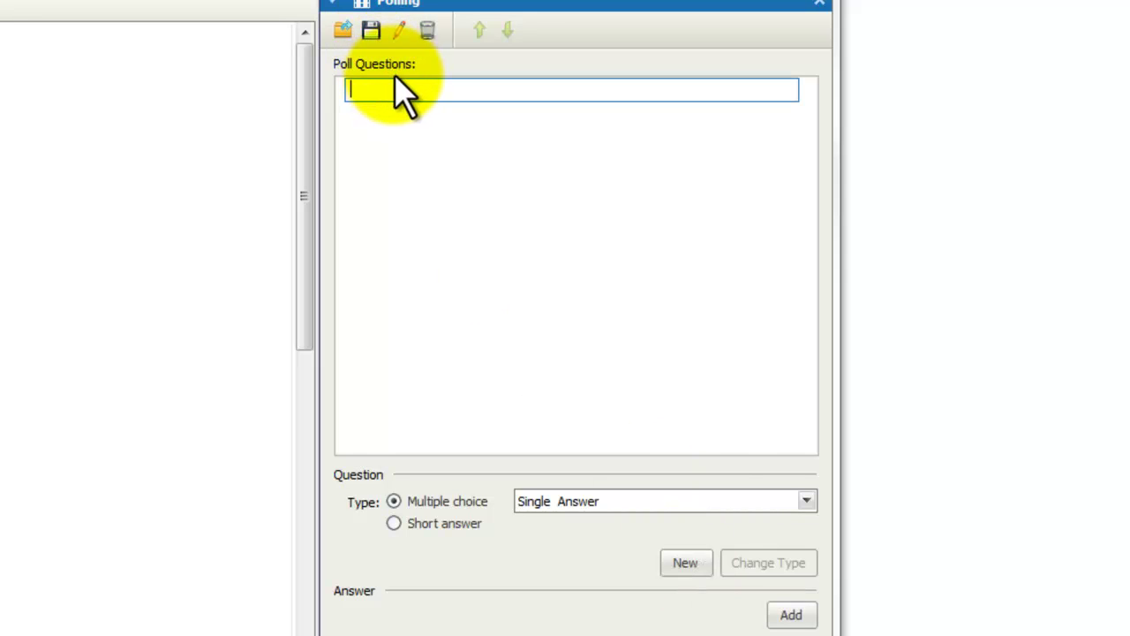
pyautogui.write('How is ')
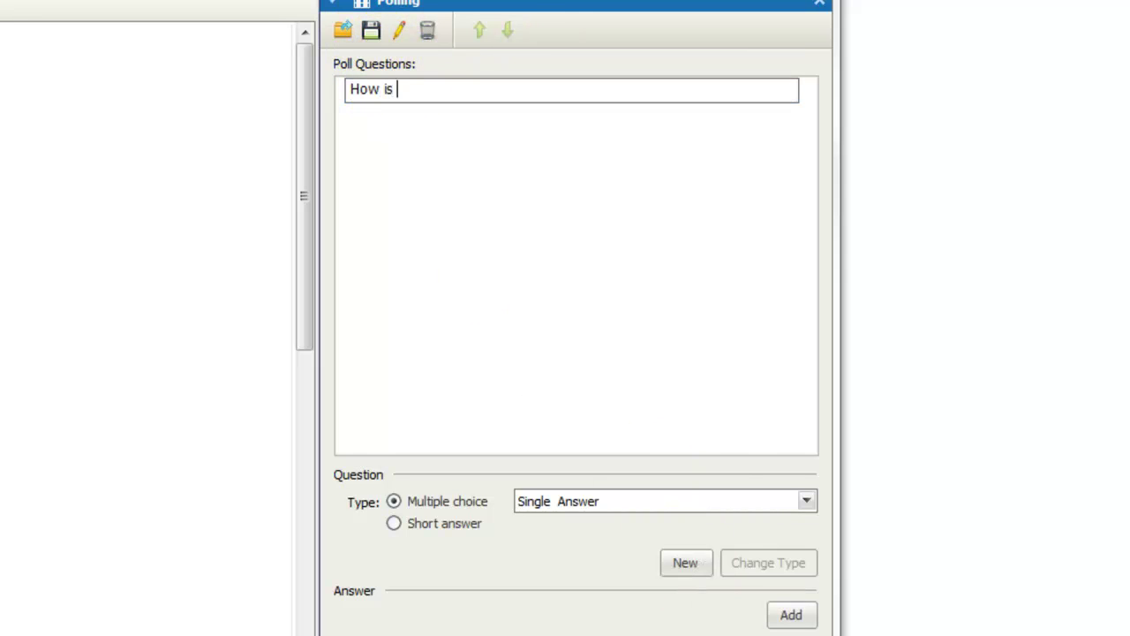
pyautogui.write('my pace?')
pyautogui.press('Return')
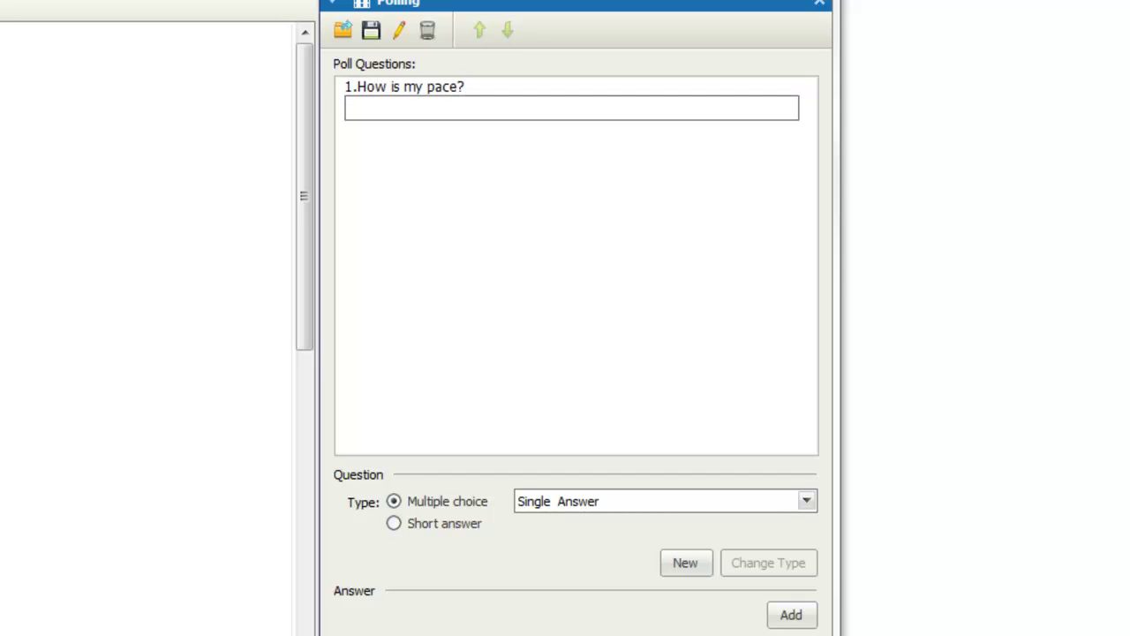
# - Enter the answers "Go faster", "Just right" and "Go slower" for the pace question
pyautogui.write('Go faster')
pyautogui.press('Return')
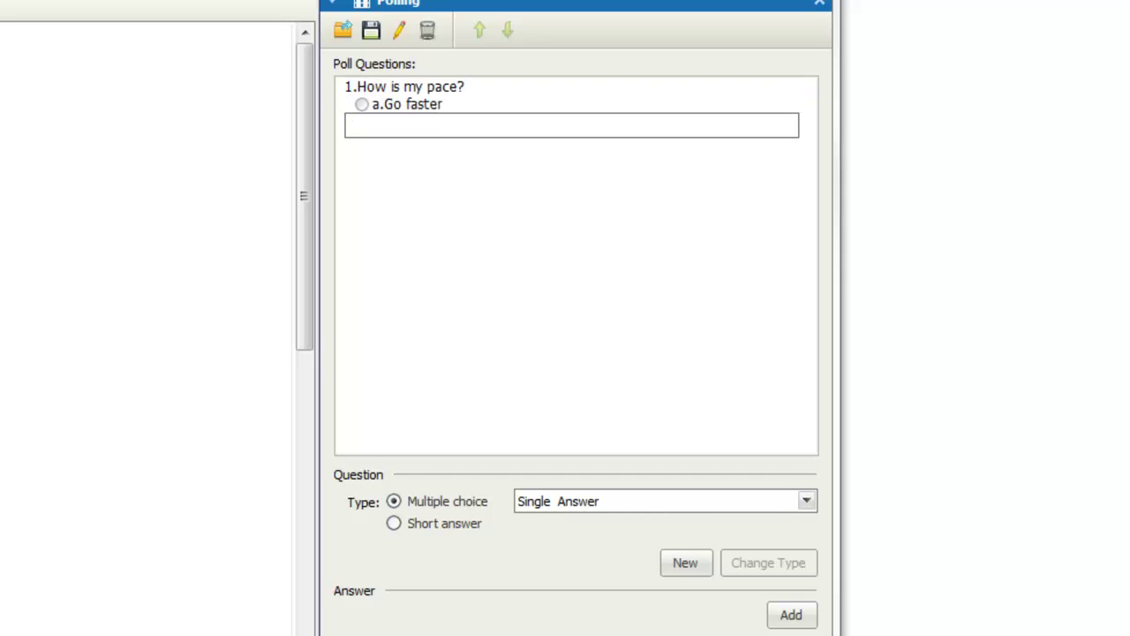
pyautogui.write('Just right')
pyautogui.press('Return')
pyautogui.write('Go slower')
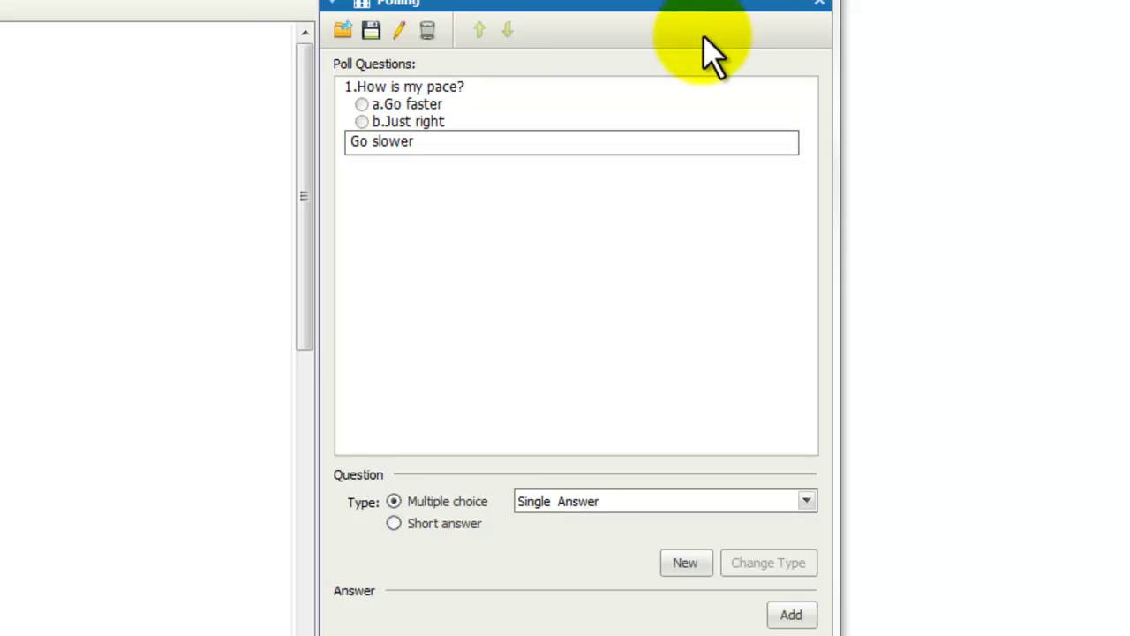
pyautogui.click(681, 196)
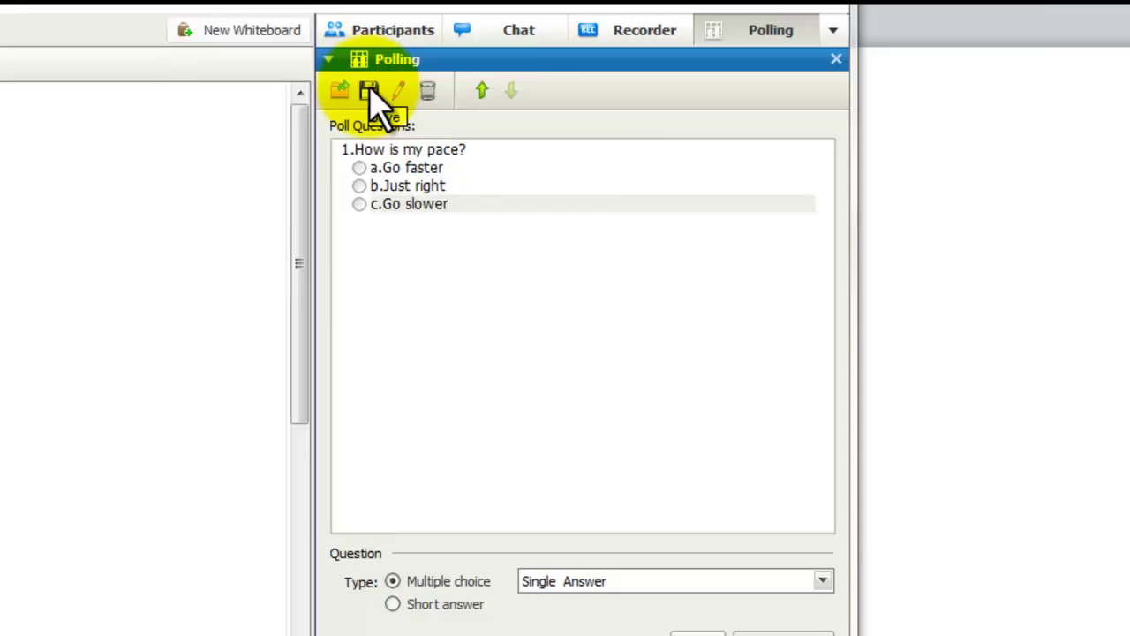
# - Save the poll questions as "Pace poll" in the 01 Project Team Meetings folder
pyautogui.click(244, 147)
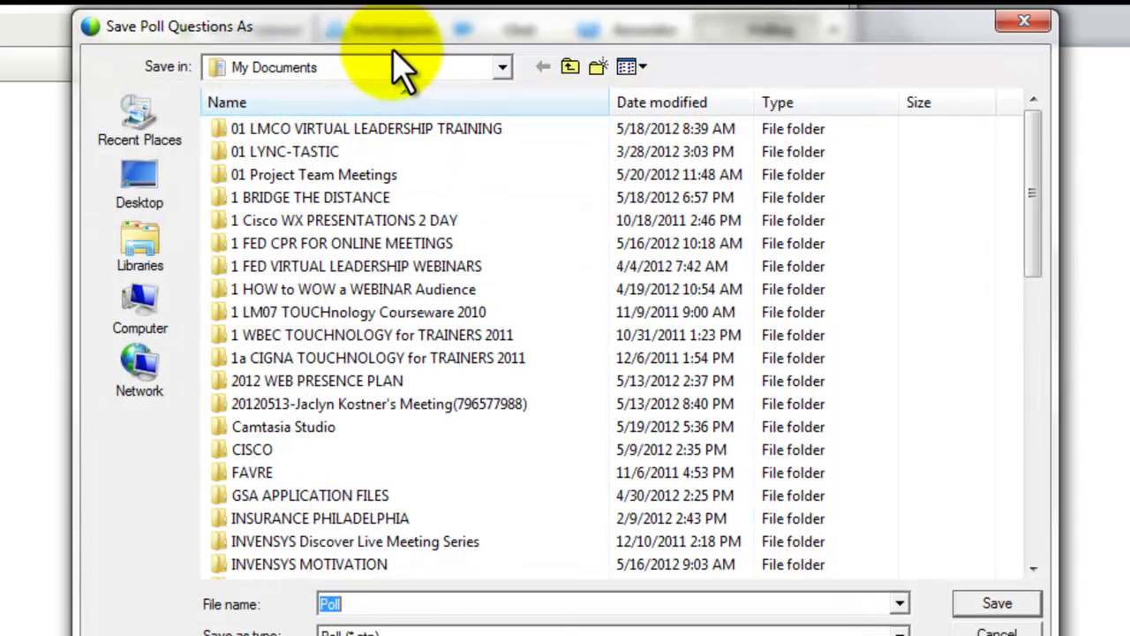
pyautogui.doubleClick(223, 175)
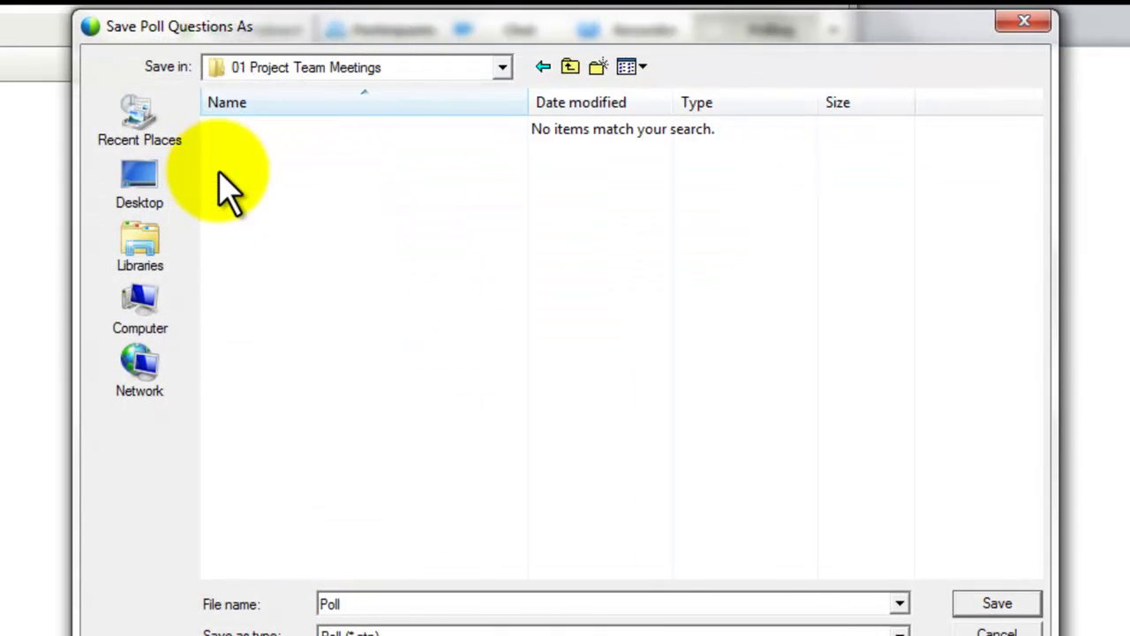
pyautogui.doubleClick(385, 603)
pyautogui.write('Pace poll')
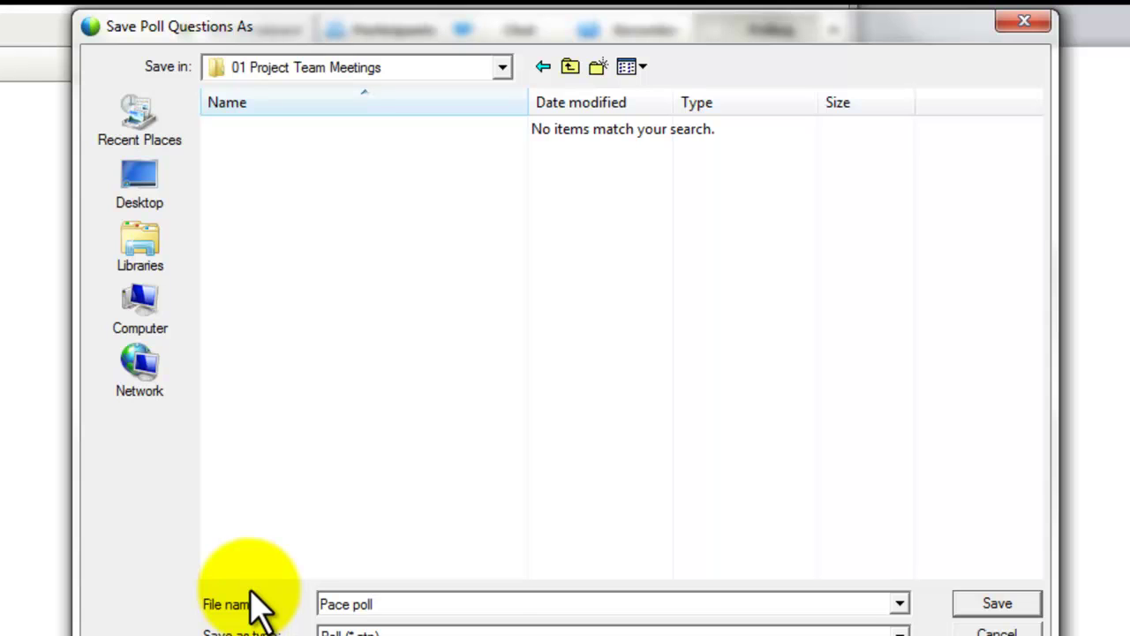
pyautogui.click(995, 608)
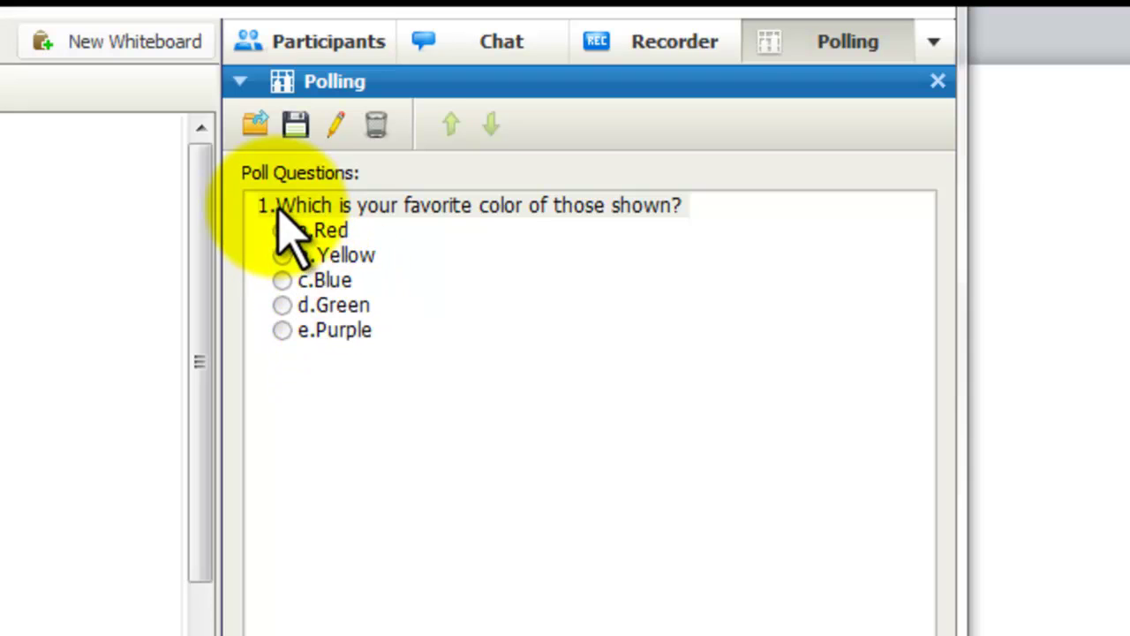
# - Reword the favorite color question to "Which are your favorite three colors of those shown?"
pyautogui.doubleClick(345, 207)
pyautogui.doubleClick(339, 208)
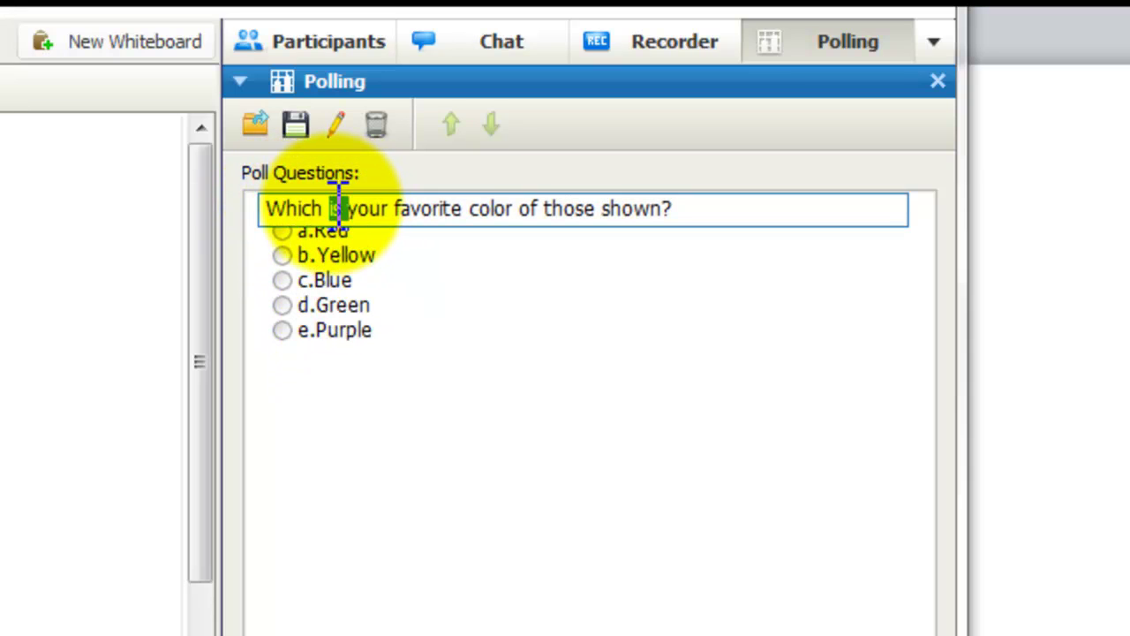
pyautogui.write('are')
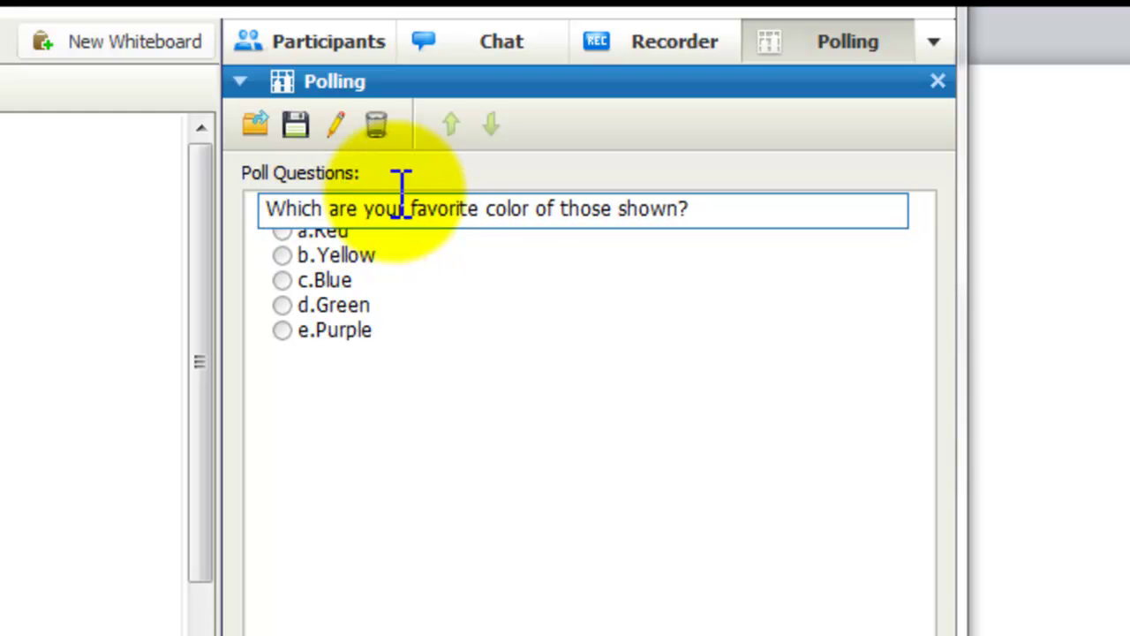
pyautogui.click(492, 208)
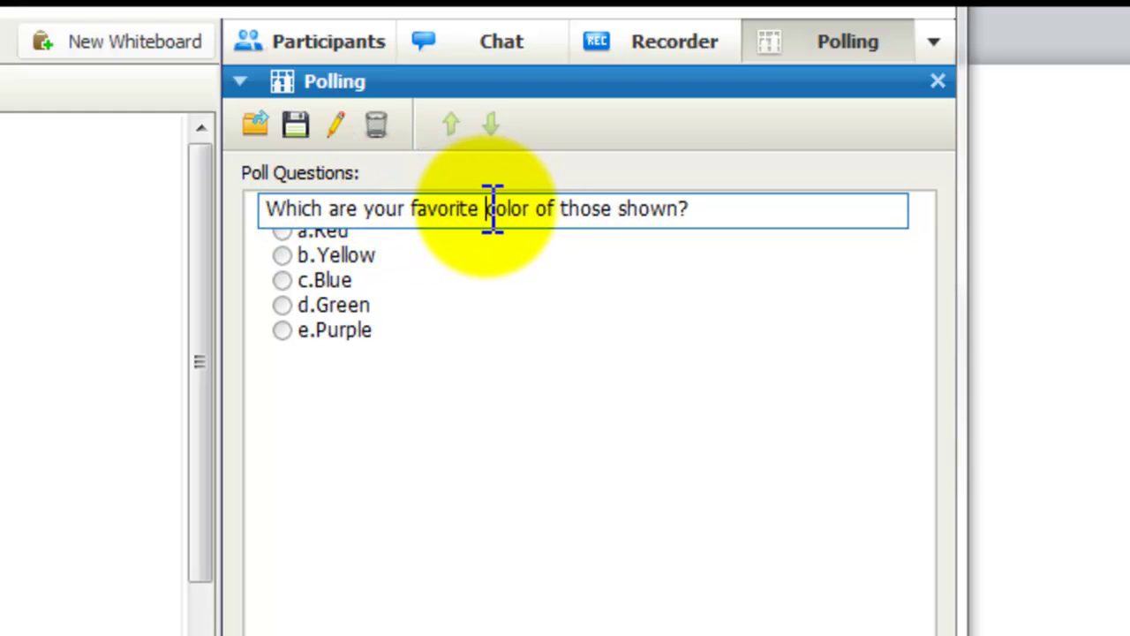
pyautogui.write('three')
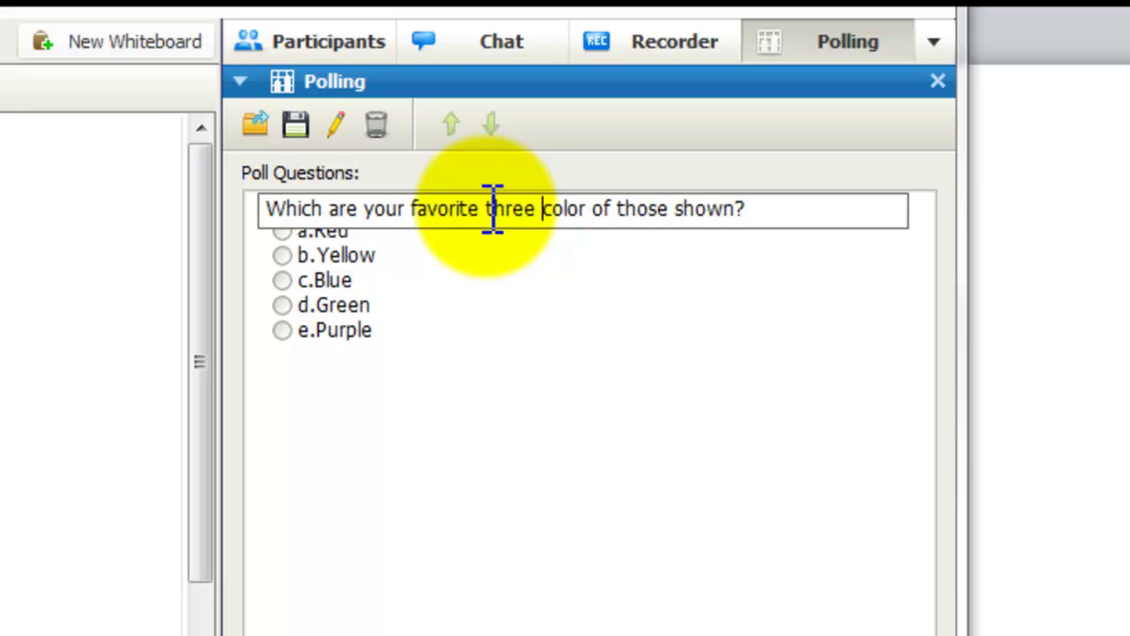
pyautogui.press('Right')
pyautogui.press('Right')
pyautogui.press('Right')
pyautogui.press('Right')
pyautogui.press('Right')
pyautogui.write('s')
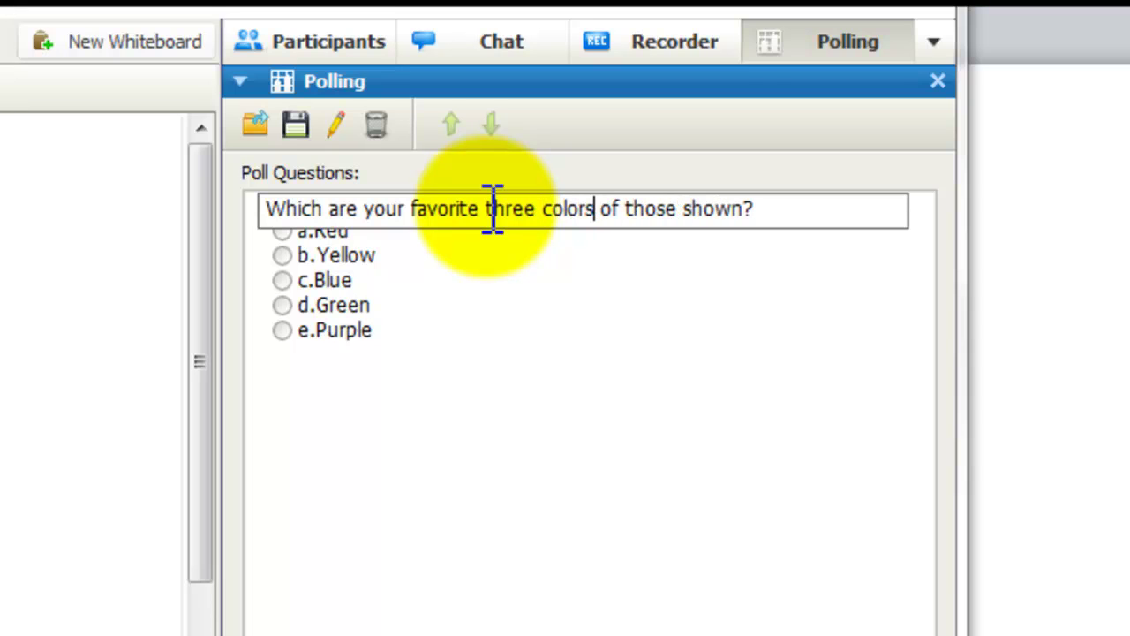
pyautogui.click(309, 231)
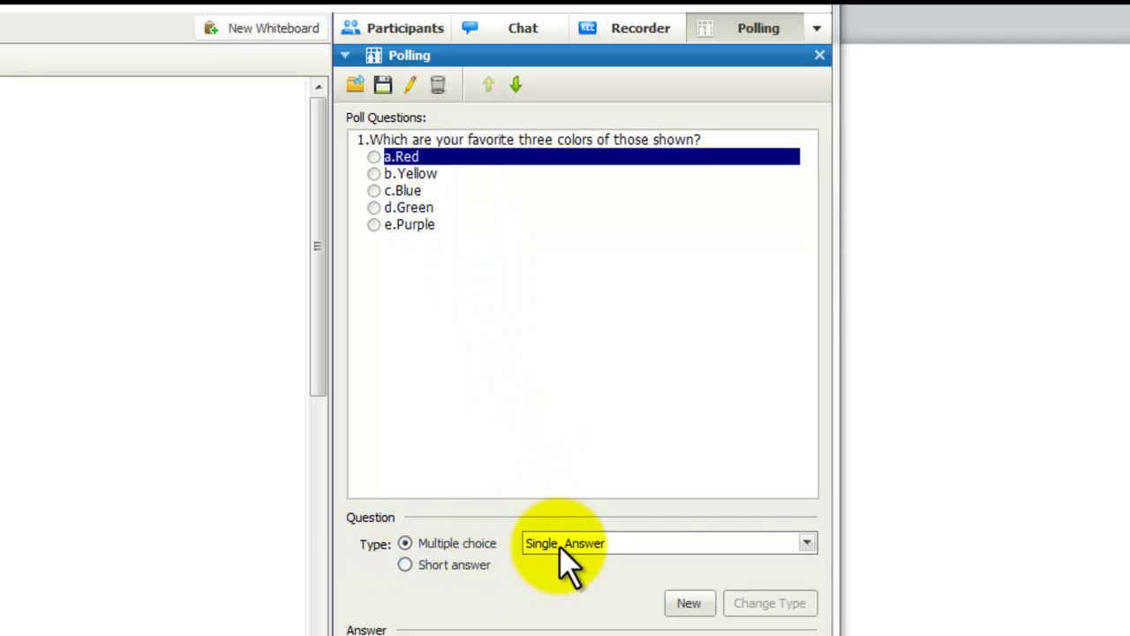
# - Change the color question's type to multiple choice with Multiple Answers
pyautogui.click(806, 542)
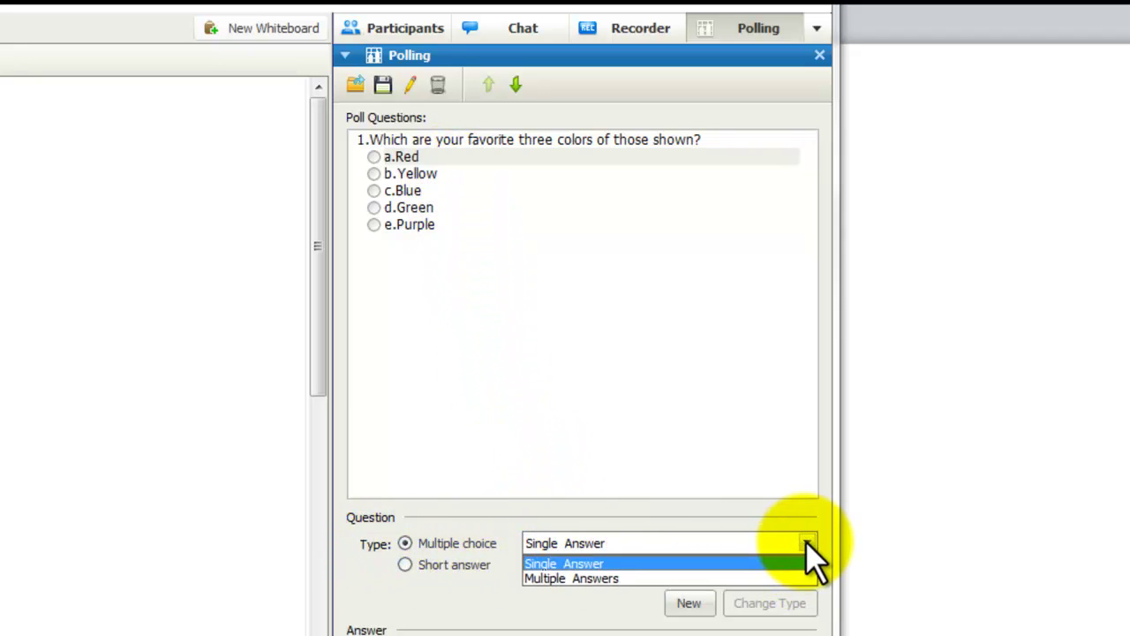
pyautogui.click(619, 578)
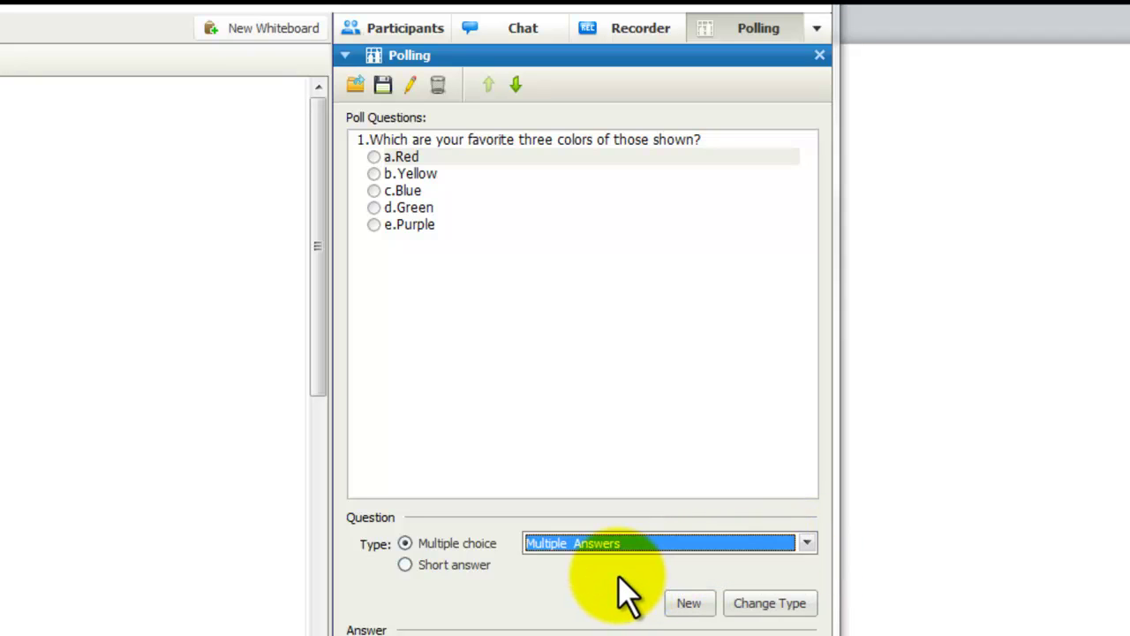
pyautogui.click(777, 616)
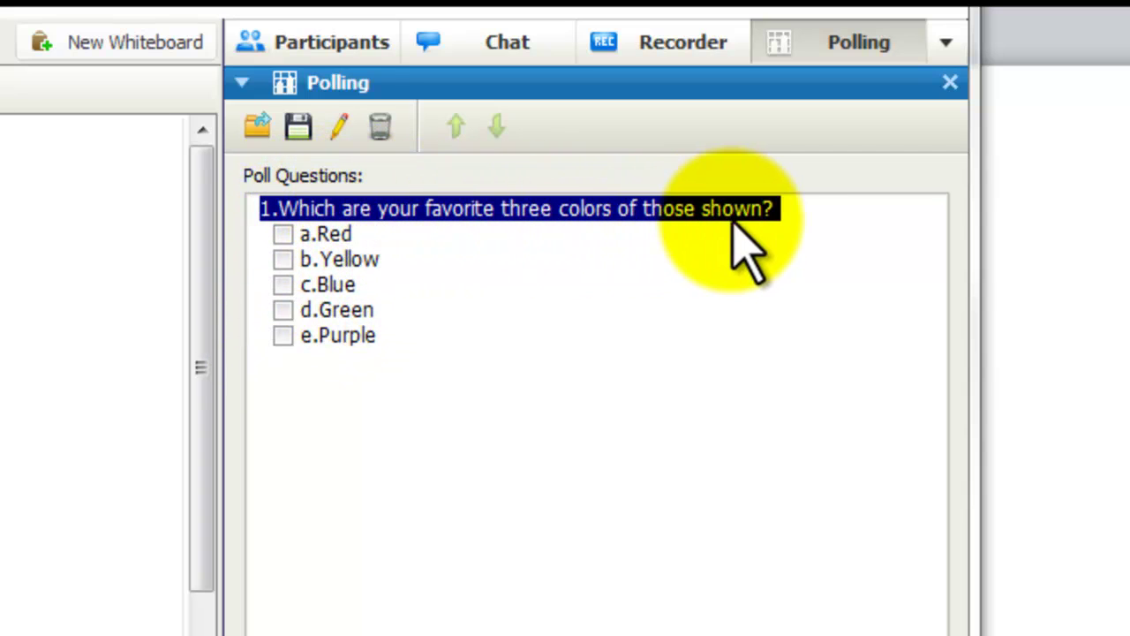
# - Append the instruction "(Select only three maximum)" to the end of the color question
pyautogui.doubleClick(783, 214)
pyautogui.click(782, 212)
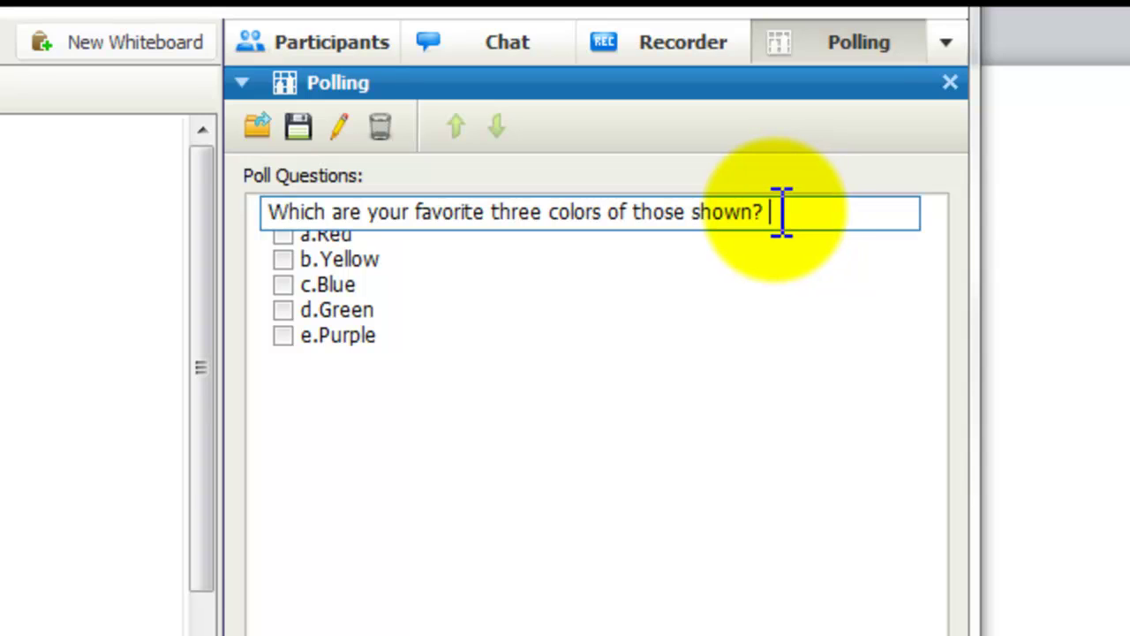
pyautogui.write('(')
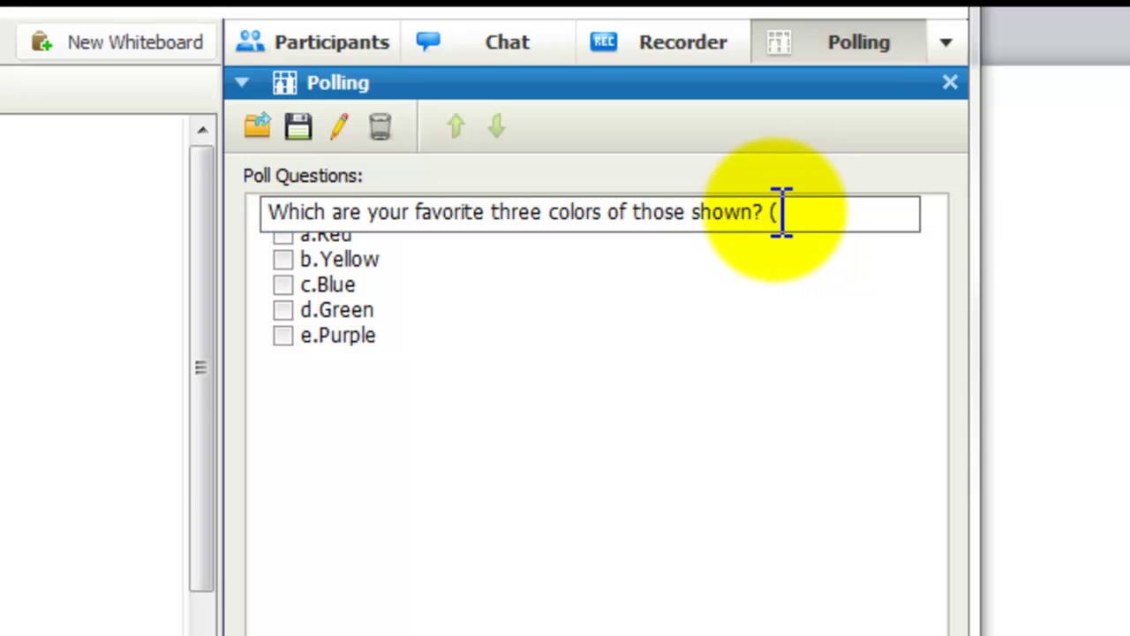
pyautogui.write('Select only three')
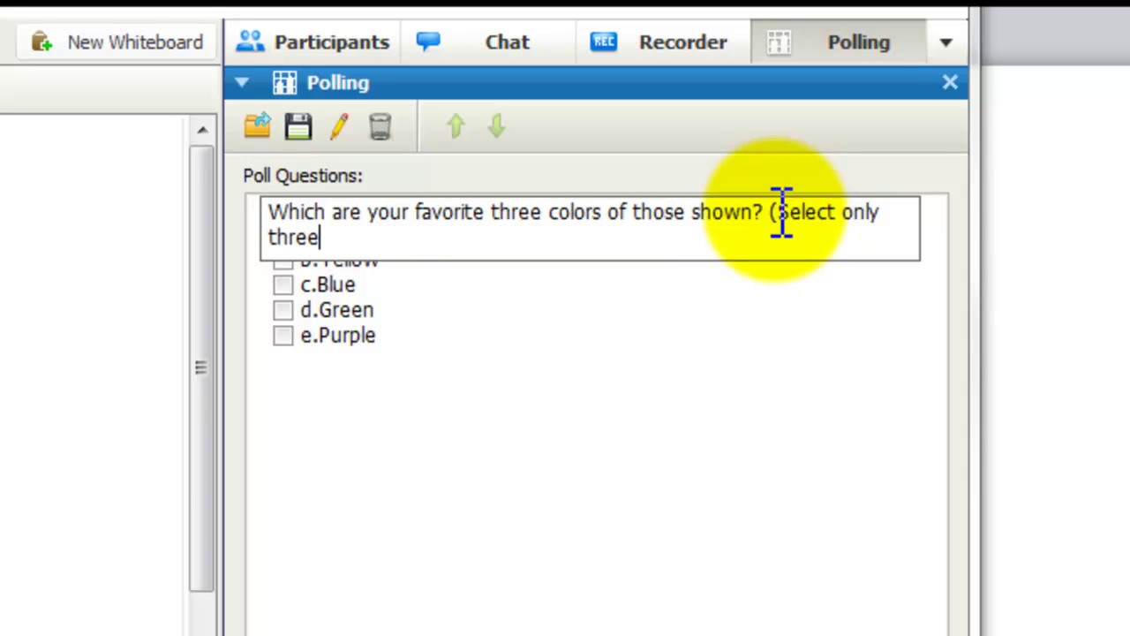
pyautogui.write(' maximum)')
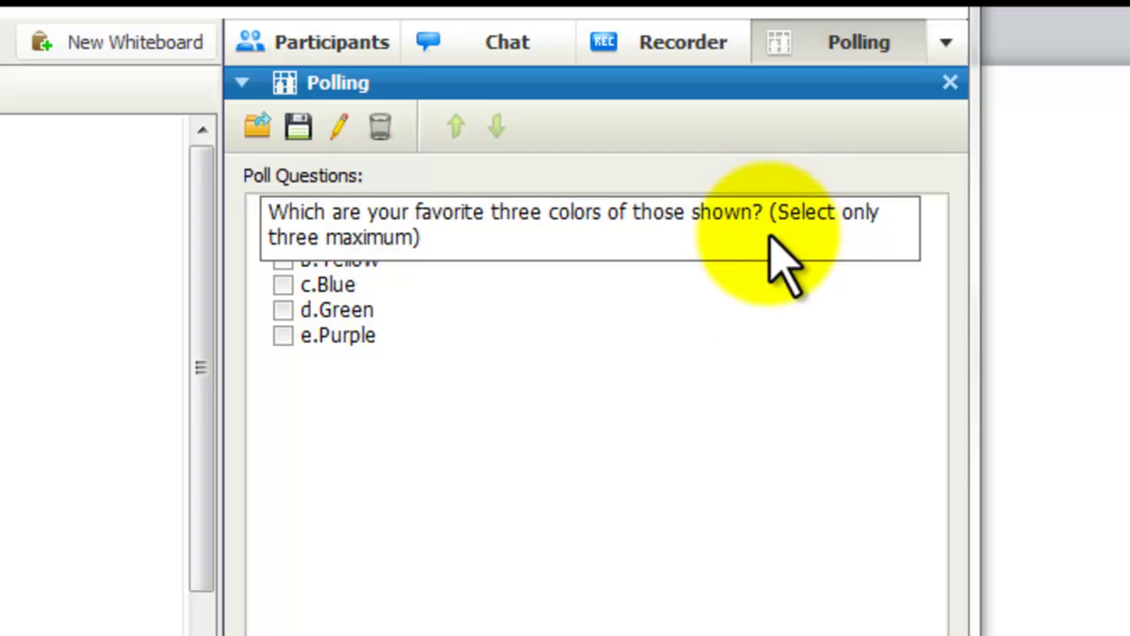
pyautogui.click(794, 353)
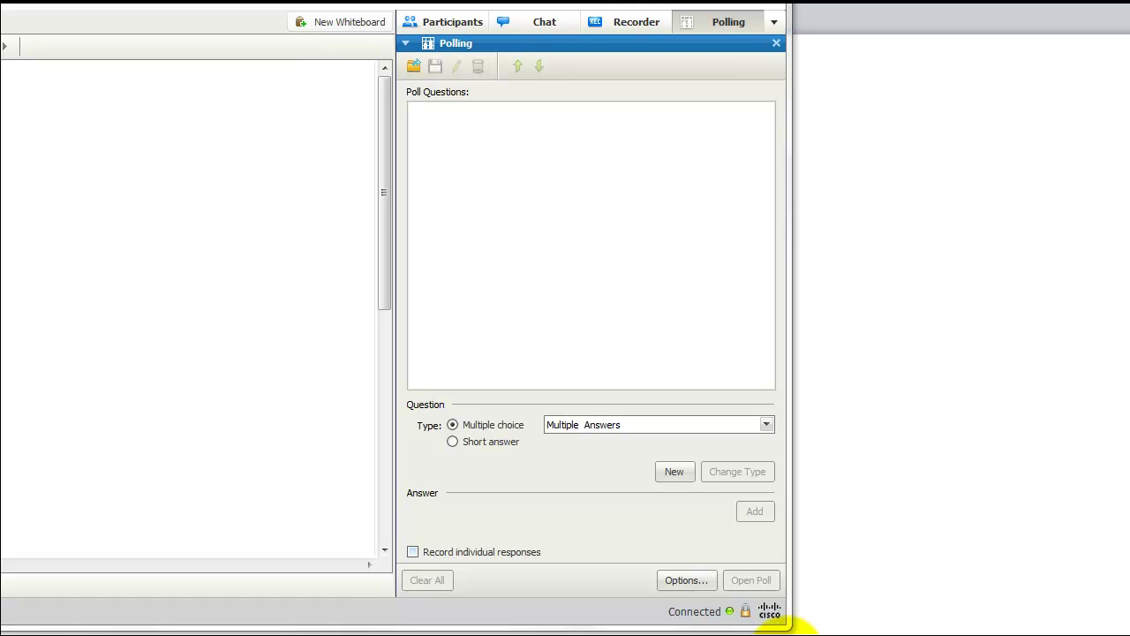
# - Create a short answer poll question reading "What do you want to improve?"
pyautogui.click(454, 441)
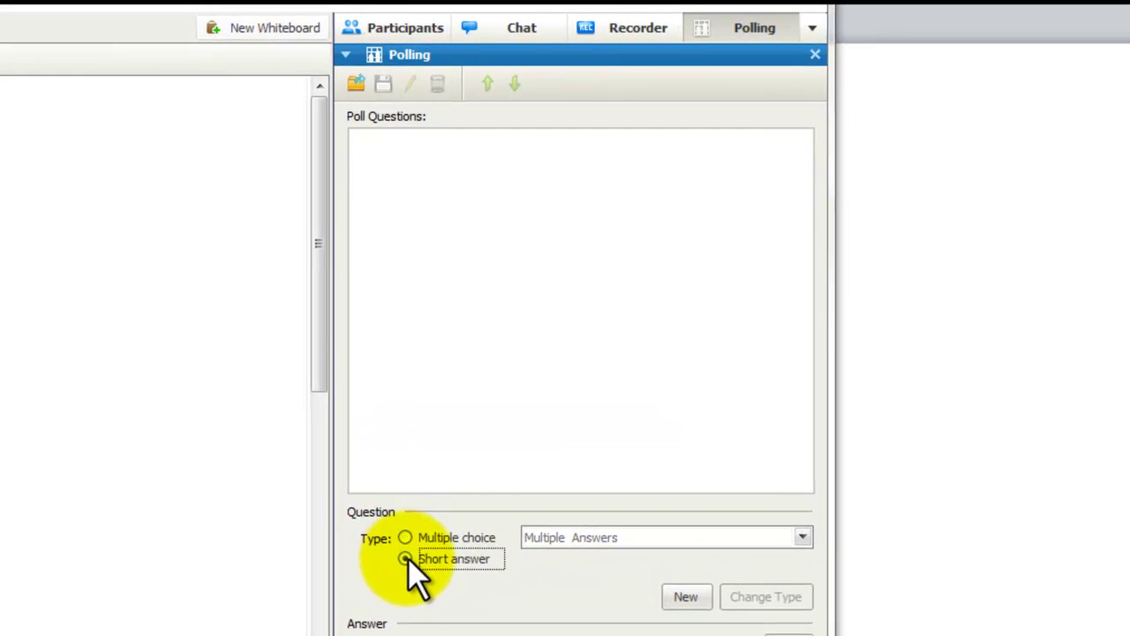
pyautogui.click(688, 596)
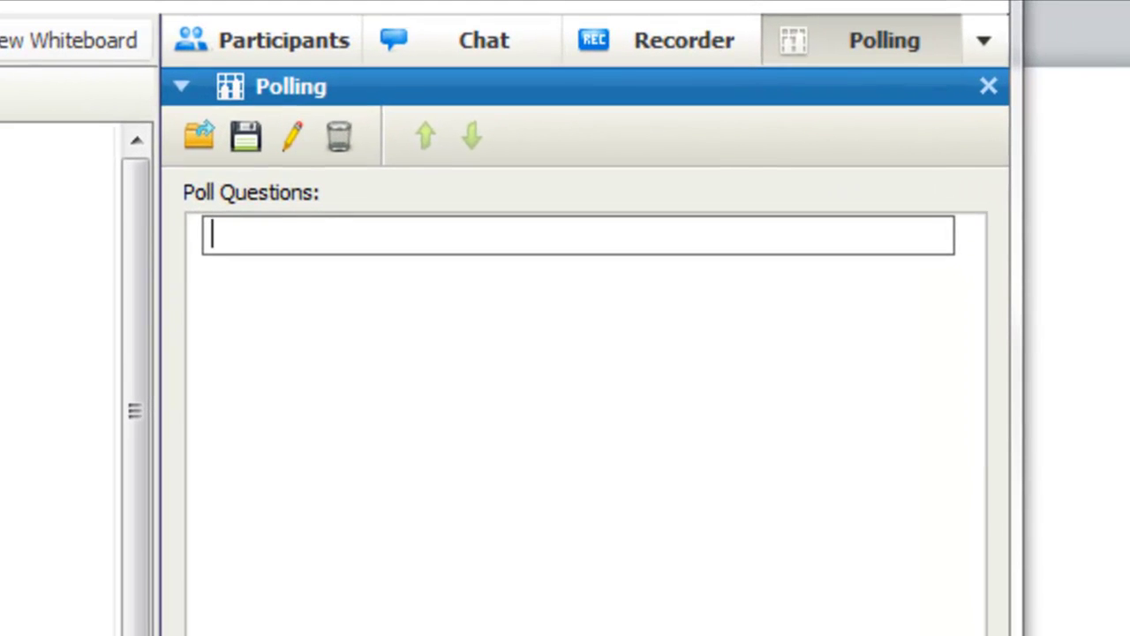
pyautogui.write('What do y')
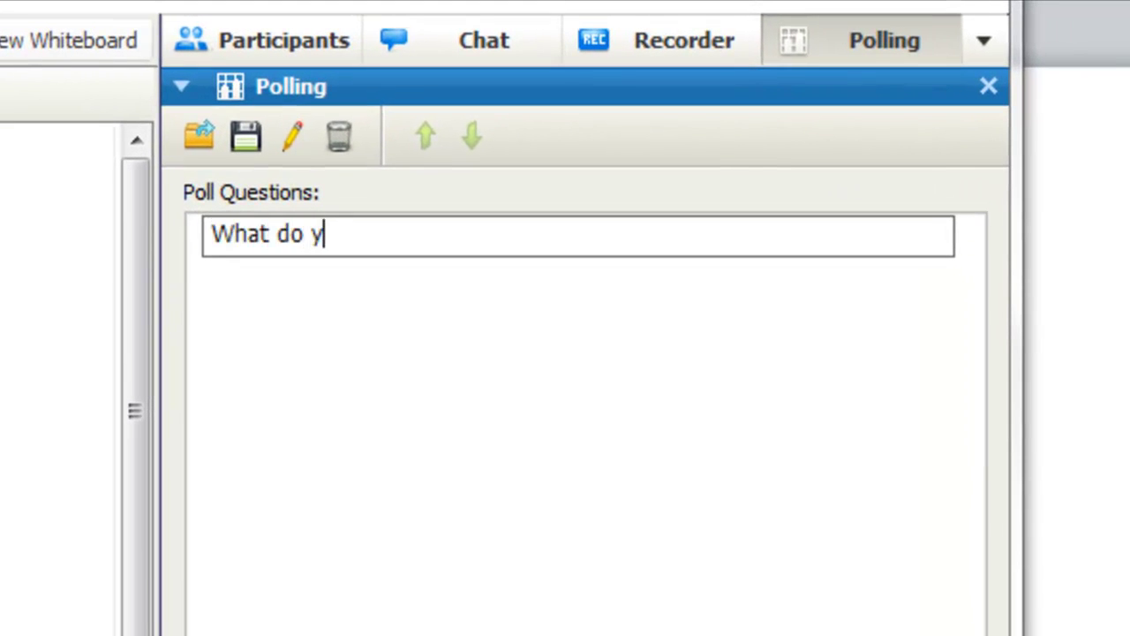
pyautogui.write('ou want to im')
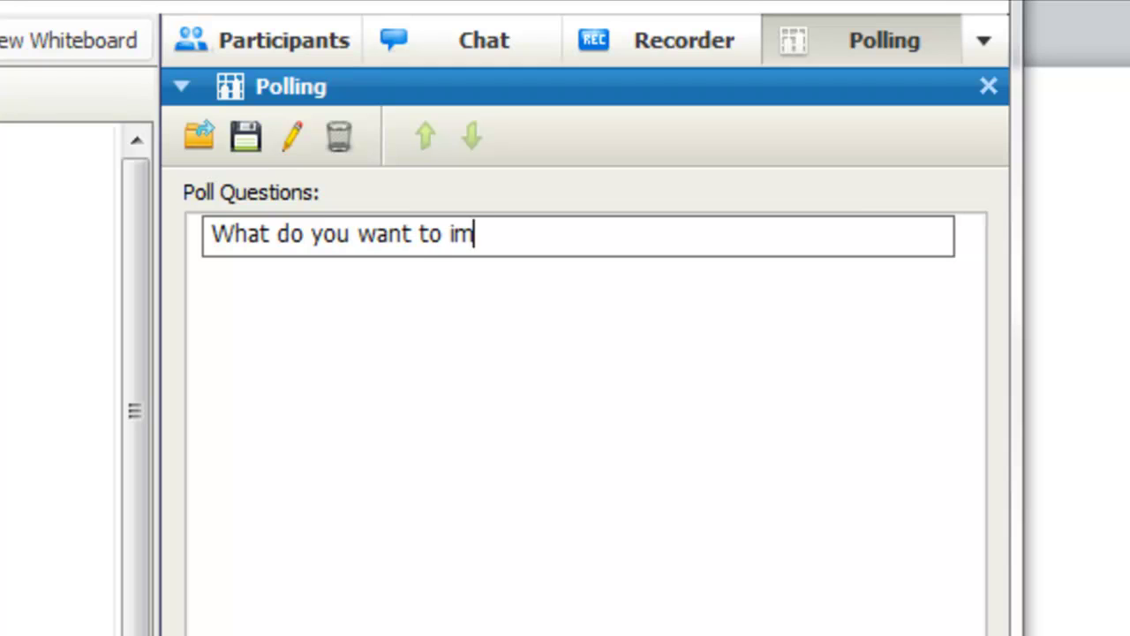
pyautogui.write('prove?')
pyautogui.press('Return')
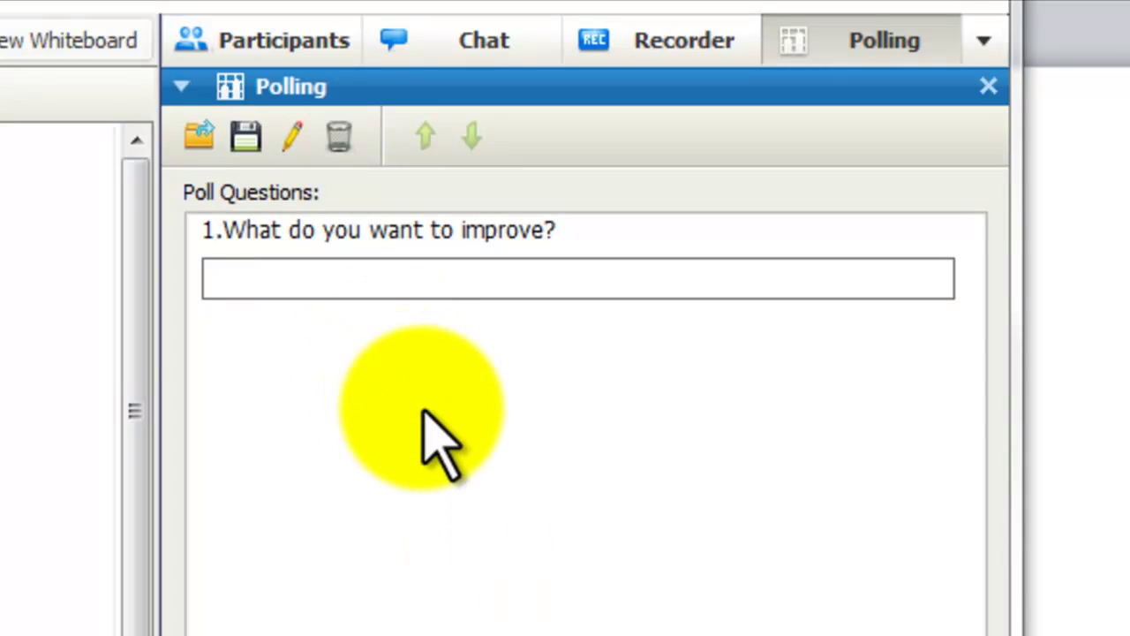
pyautogui.click(422, 404)
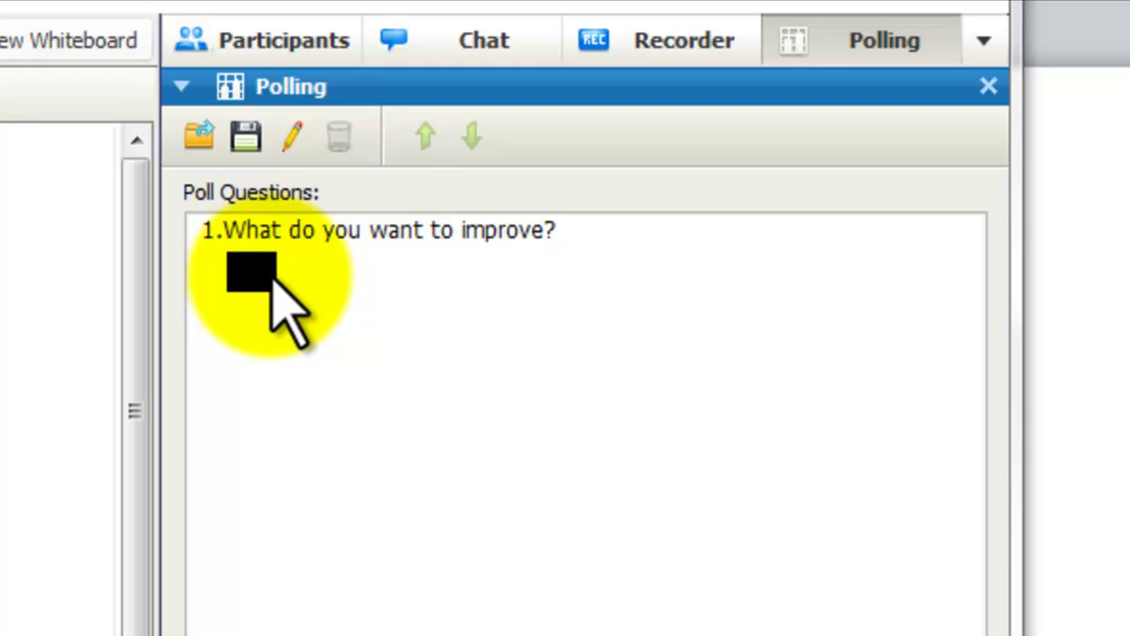
pyautogui.click(270, 265)
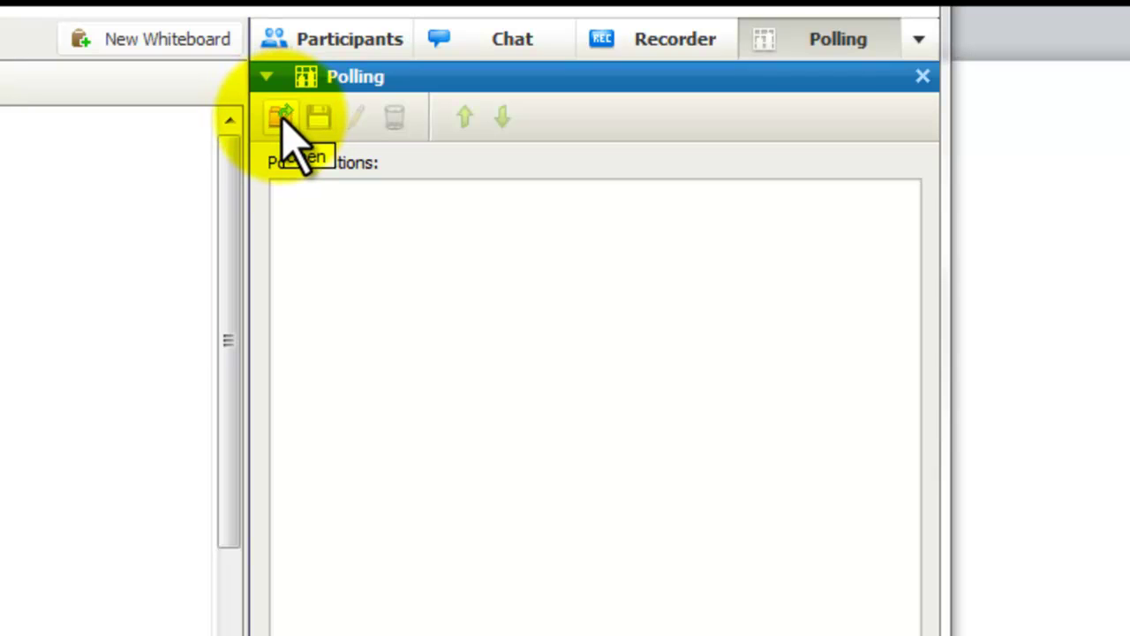
# - Open the saved poll file Pace poll.atp from the 01 Project Team Meetings folder
pyautogui.click(281, 118)
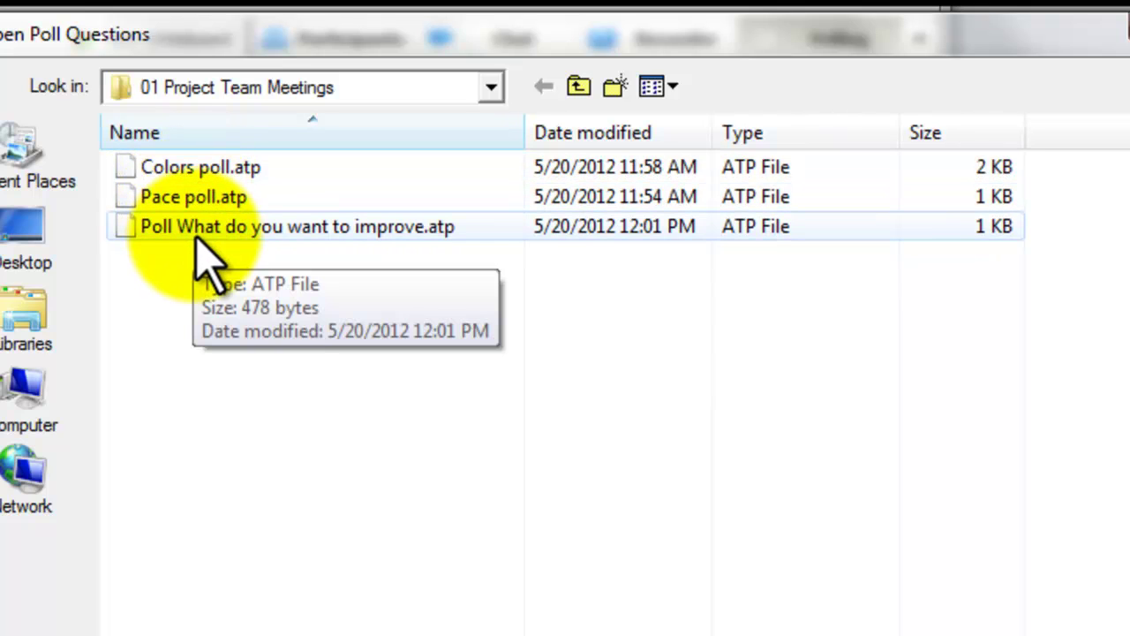
pyautogui.doubleClick(132, 197)
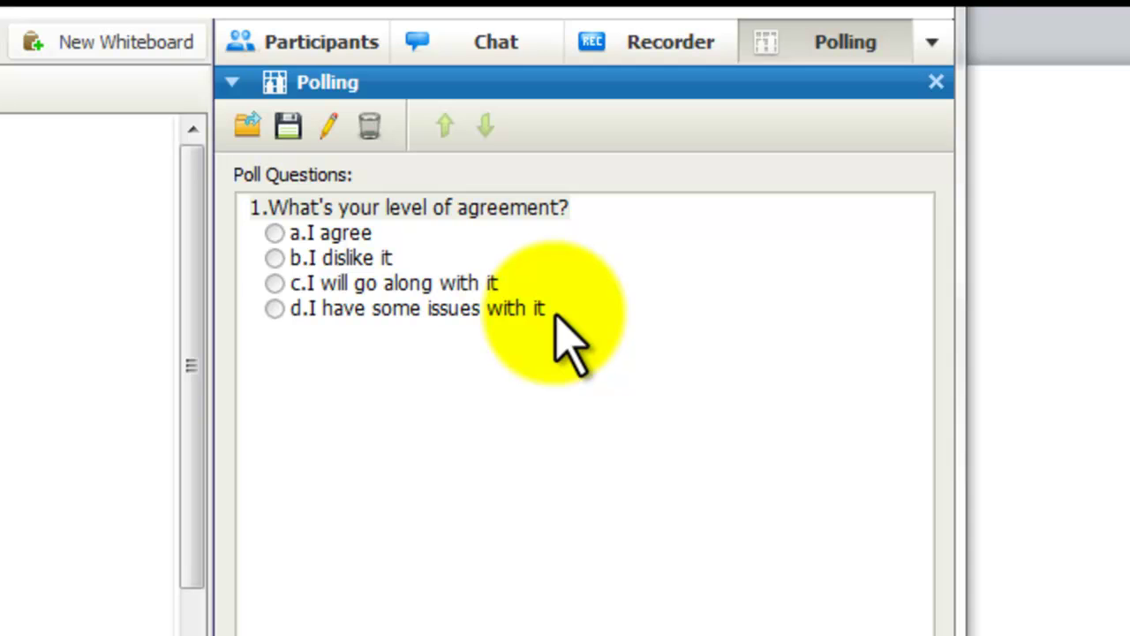
# - Move the answer "I dislike it" to the end of the level of agreement question's answers
pyautogui.click(403, 260)
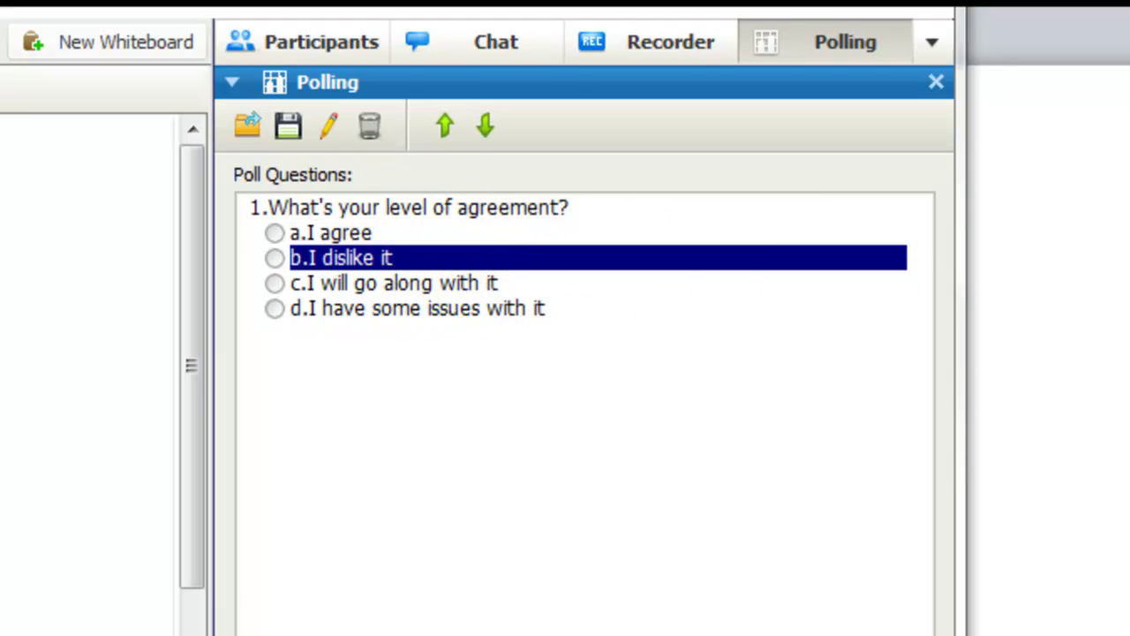
pyautogui.click(486, 128)
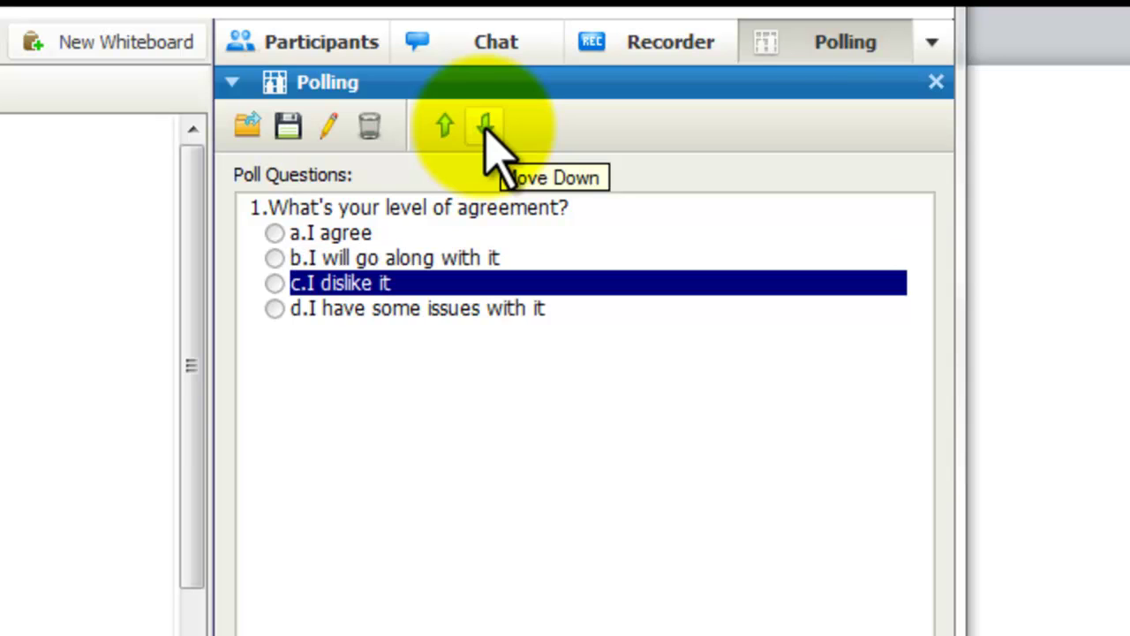
pyautogui.click(485, 128)
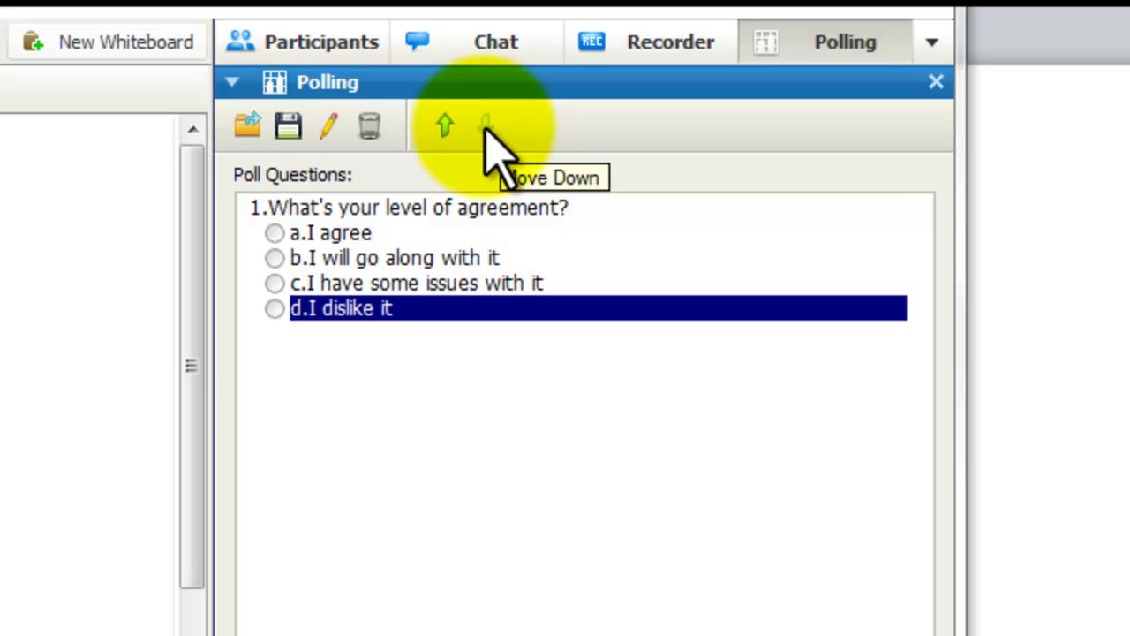
pyautogui.click(415, 309)
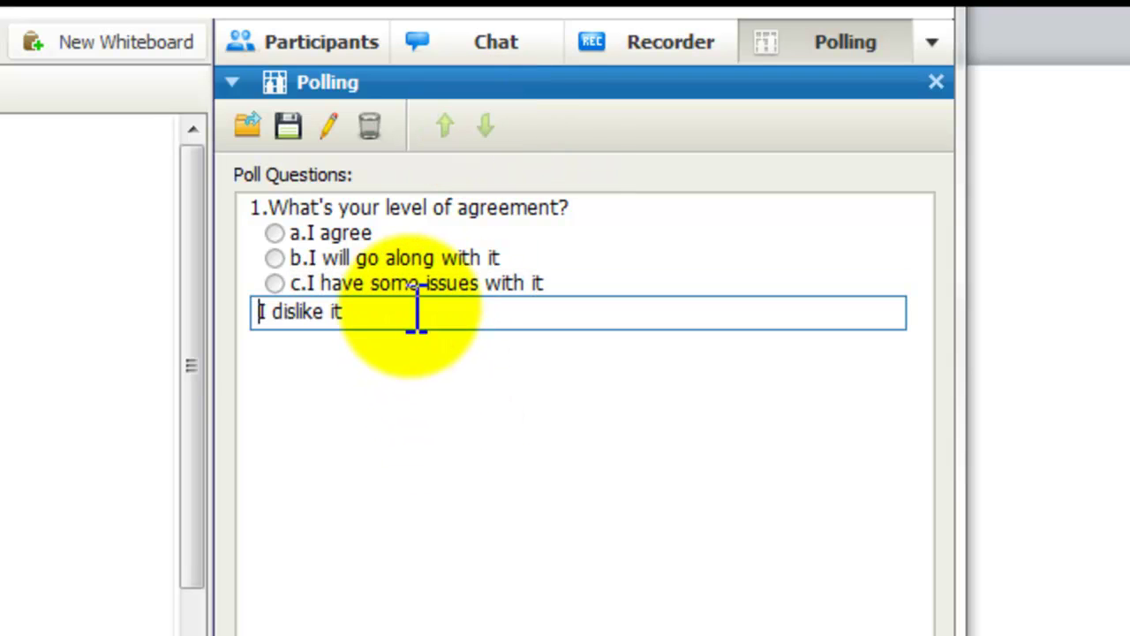
pyautogui.press('Return')
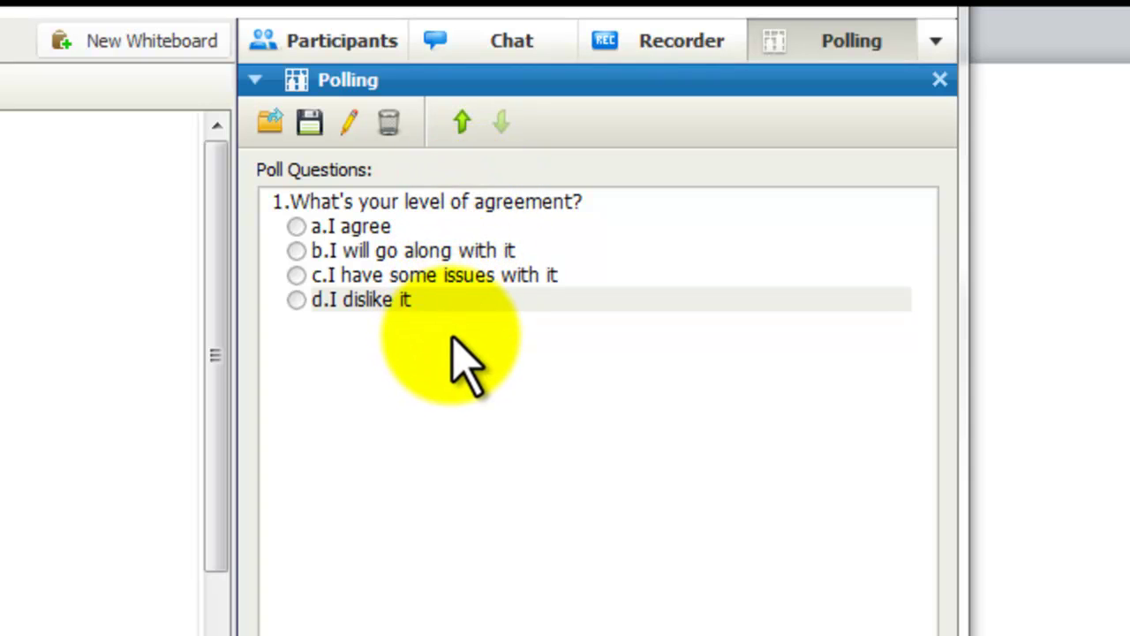
# - Add a short answer question after the agreement question, reading "What comments do you want to share about it?"
pyautogui.click(446, 306)
pyautogui.click(451, 306)
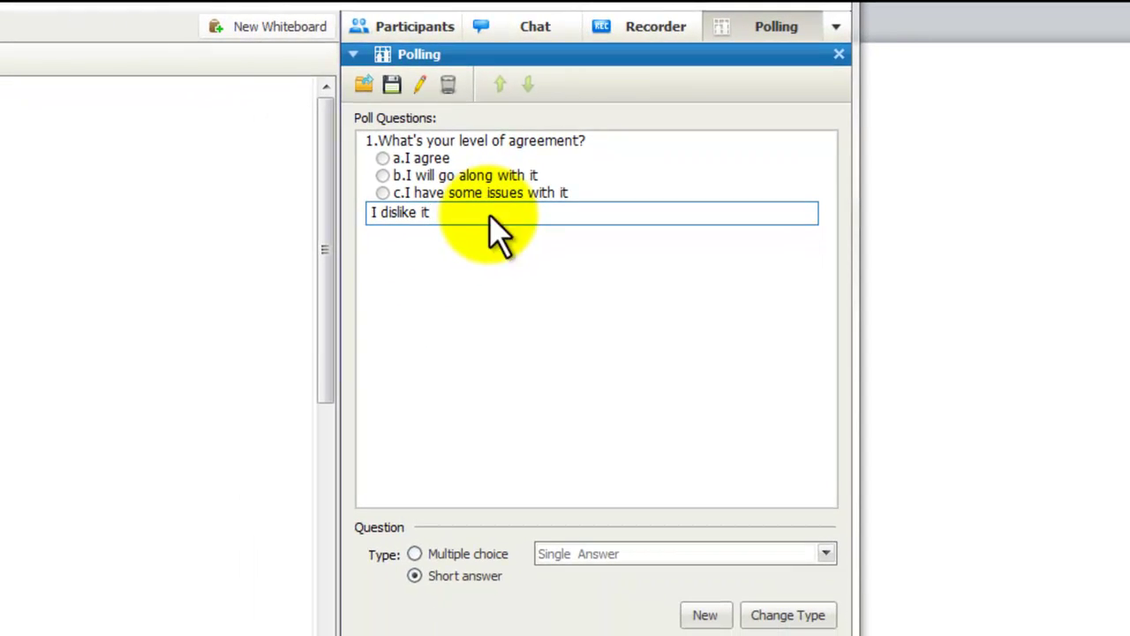
pyautogui.click(706, 614)
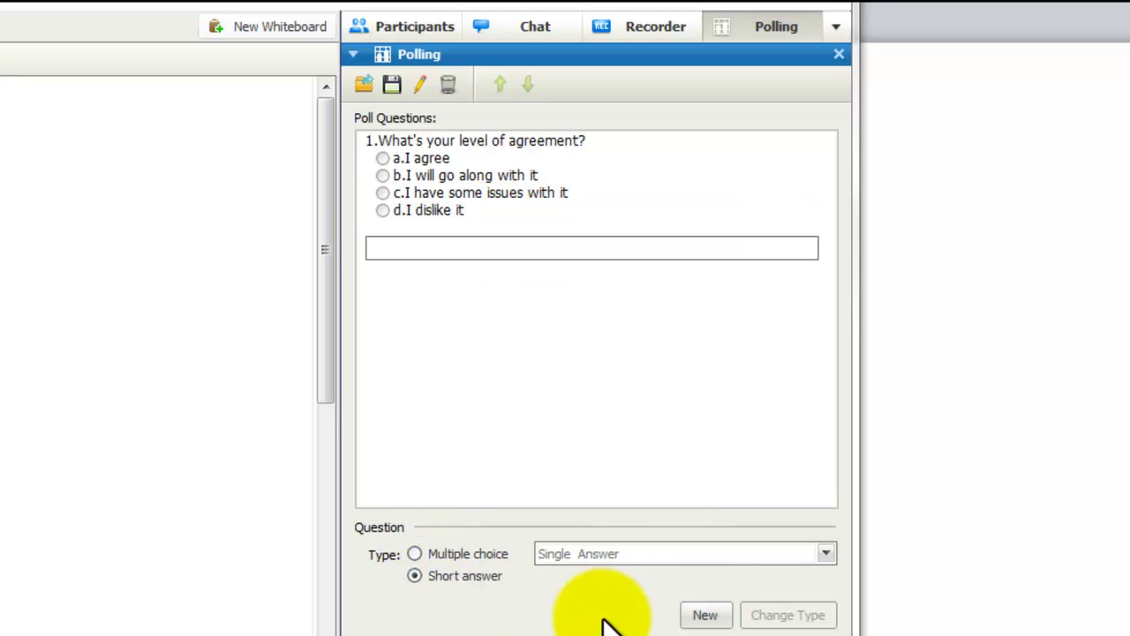
pyautogui.click(420, 250)
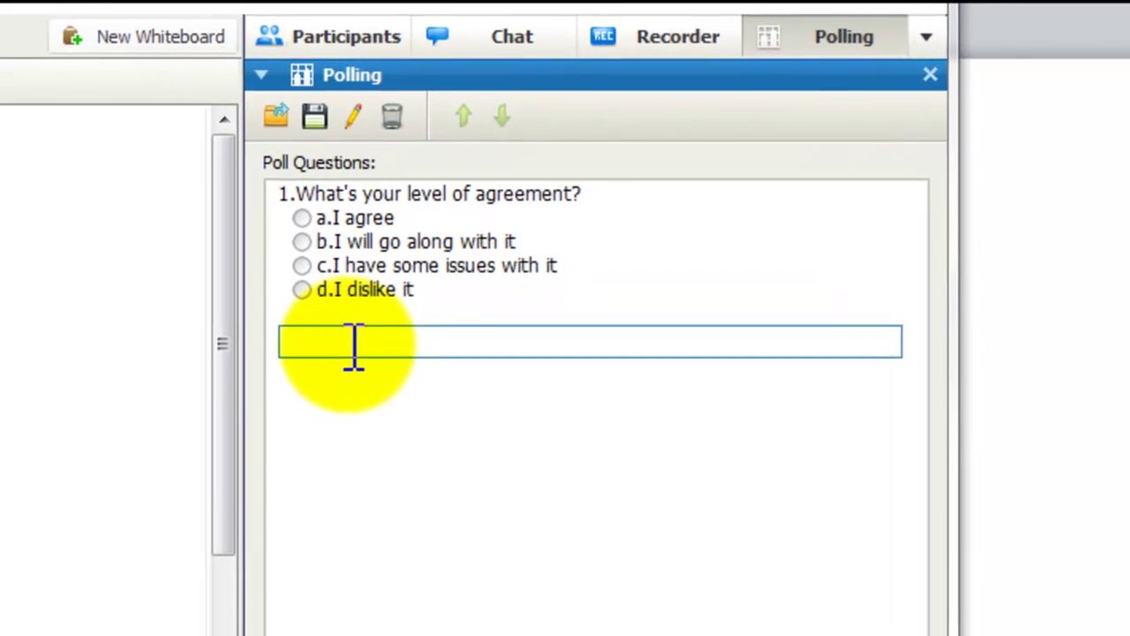
pyautogui.write('What comments do you want to share about it?')
pyautogui.press('Return')
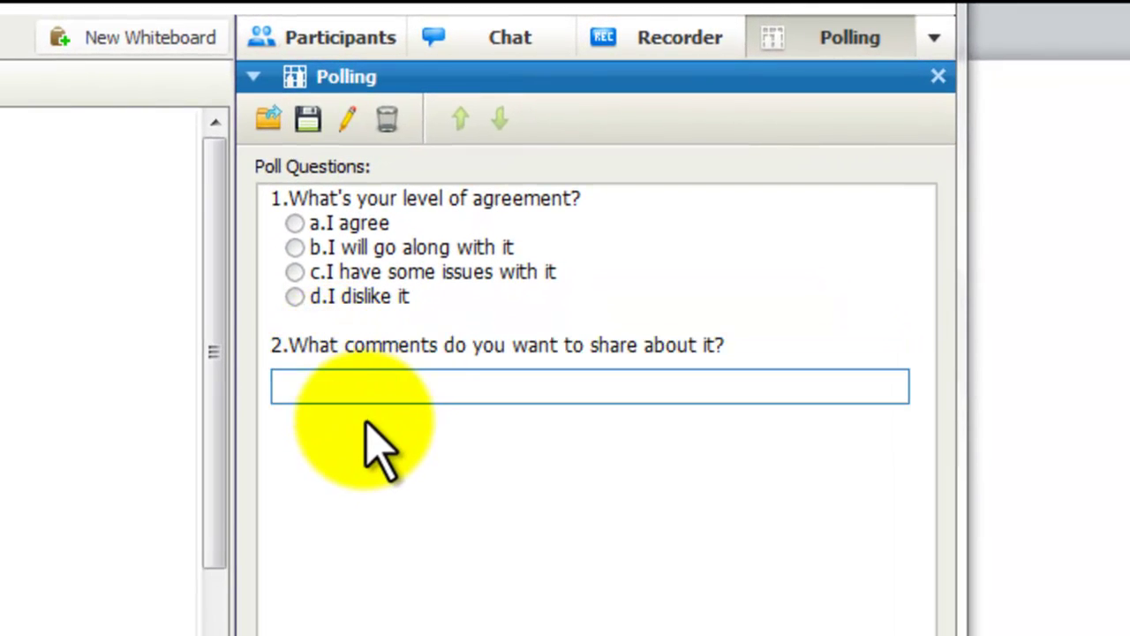
pyautogui.click(376, 437)
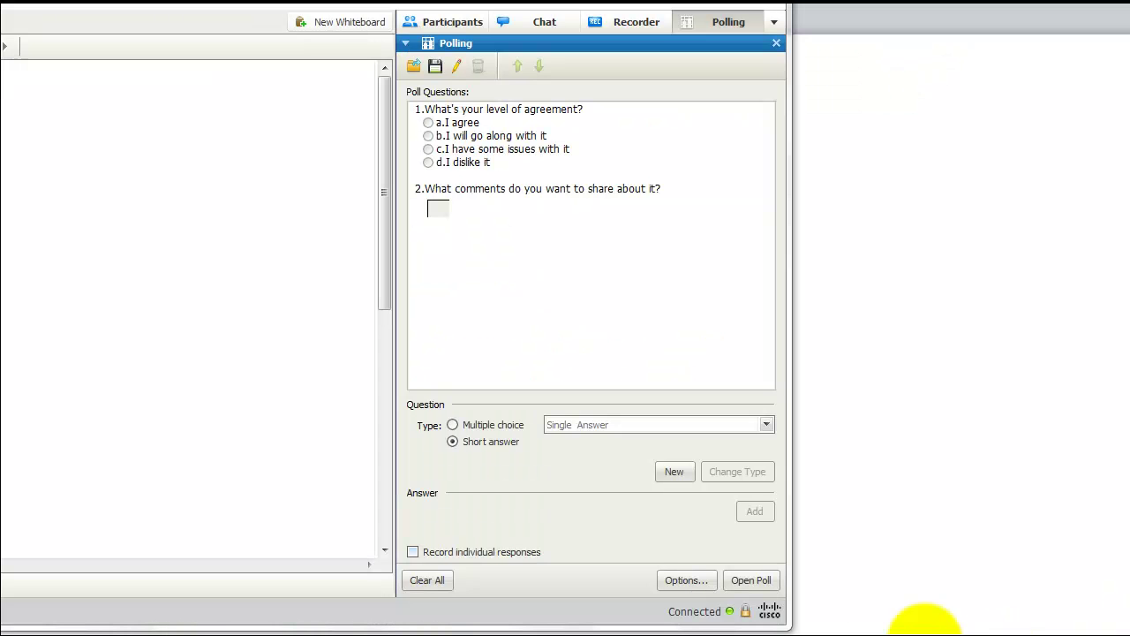
# - Turn off the timer display in the polling options
pyautogui.click(687, 578)
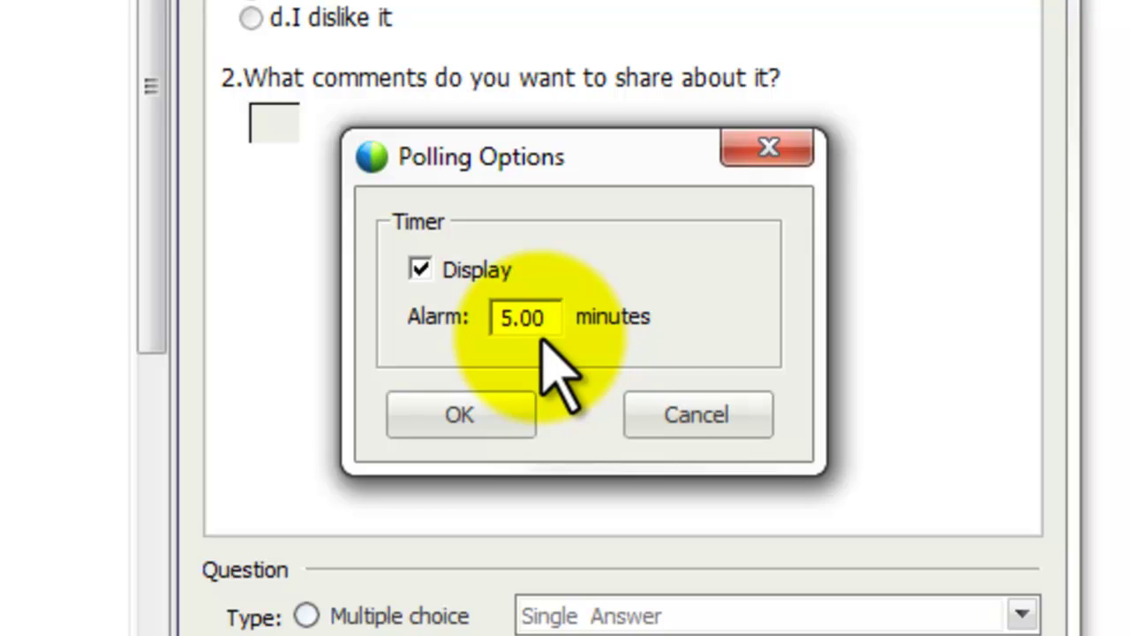
pyautogui.click(419, 270)
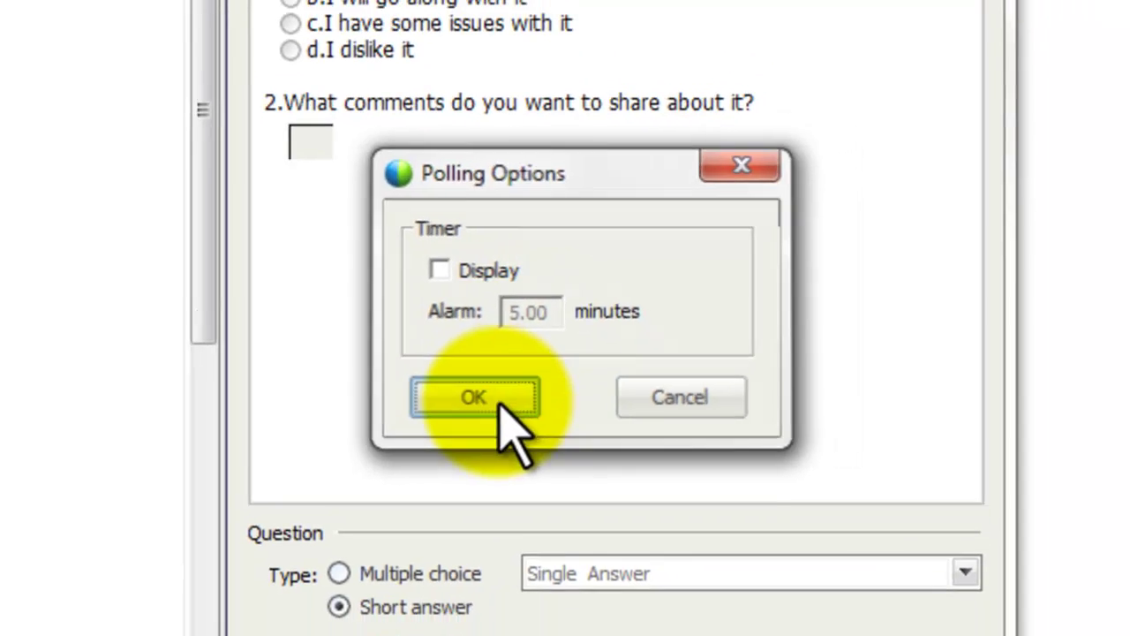
pyautogui.click(499, 415)
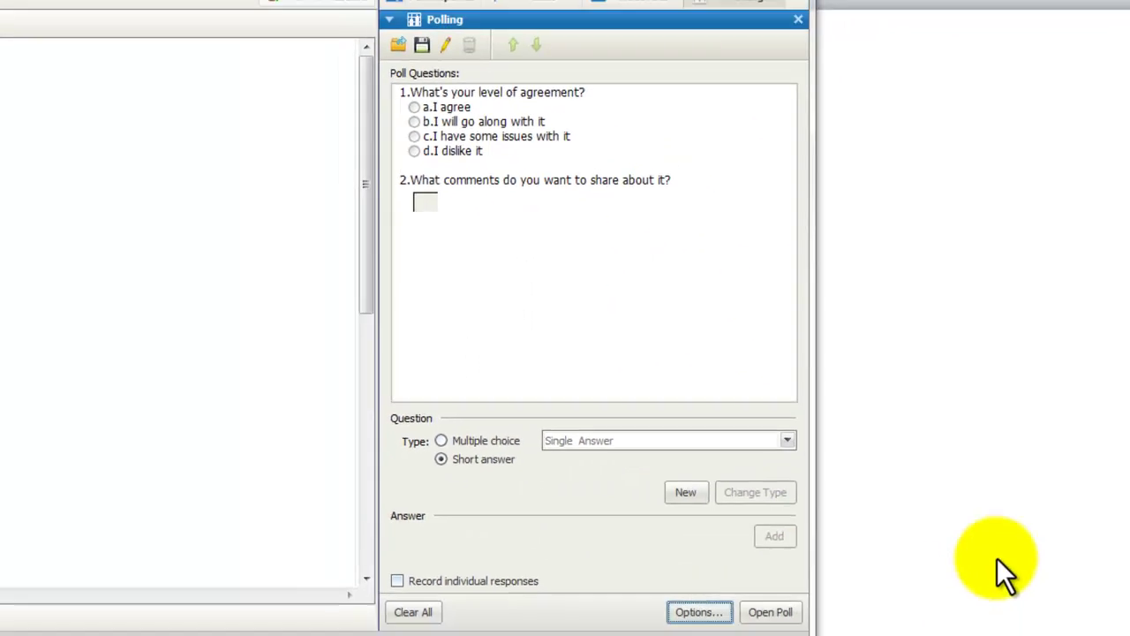